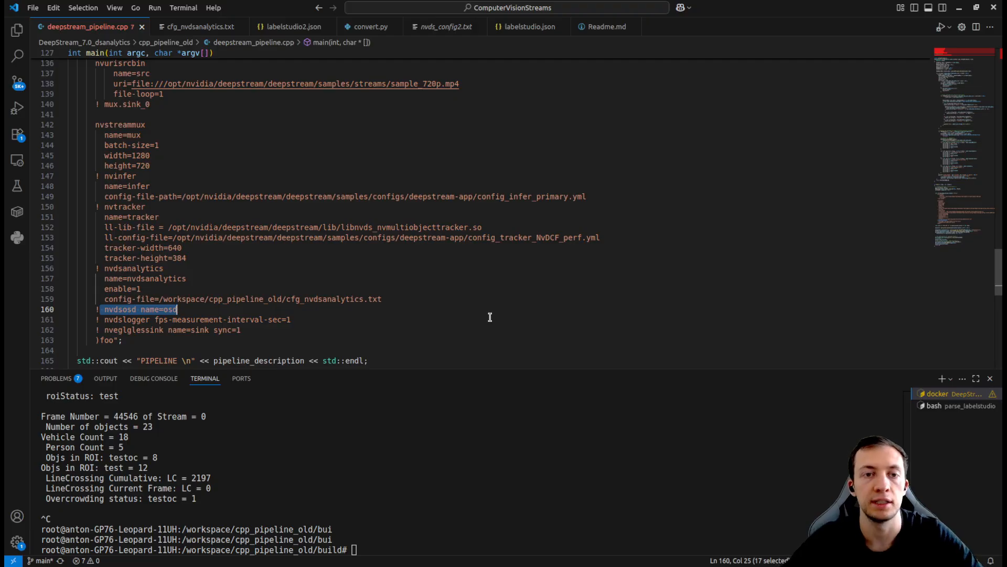
Step: Run ./OldDeepstream in the terminal, move its video window clear of the corner to view the analytics overlays, and stop the program
{"action": "left_click", "coordinate": [467, 446]}
{"action": "type", "text": "./OldDeepstream"}
{"action": "key", "text": "Return"}
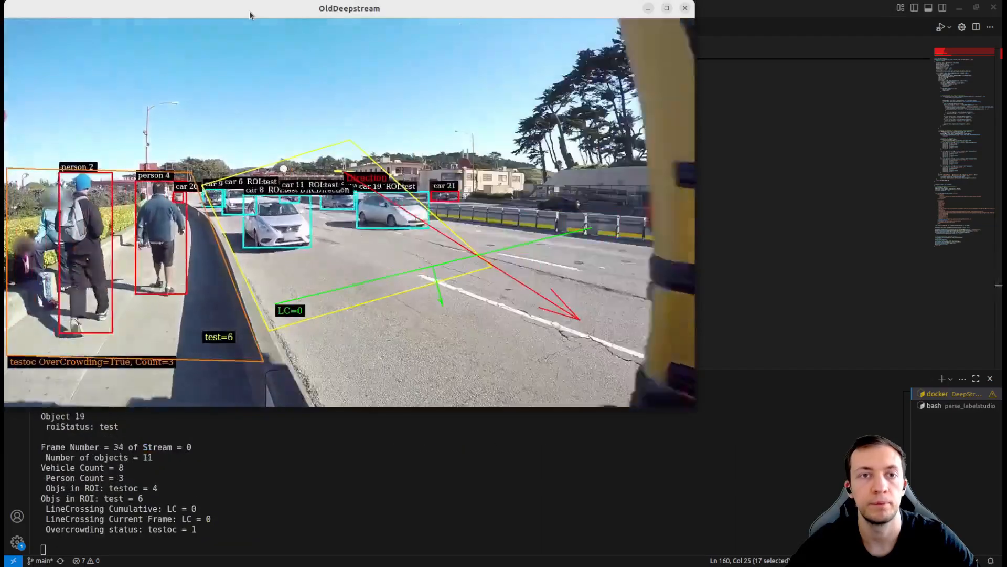
{"action": "left_click_drag", "start_coordinate": [250, 11], "coordinate": [357, 52]}
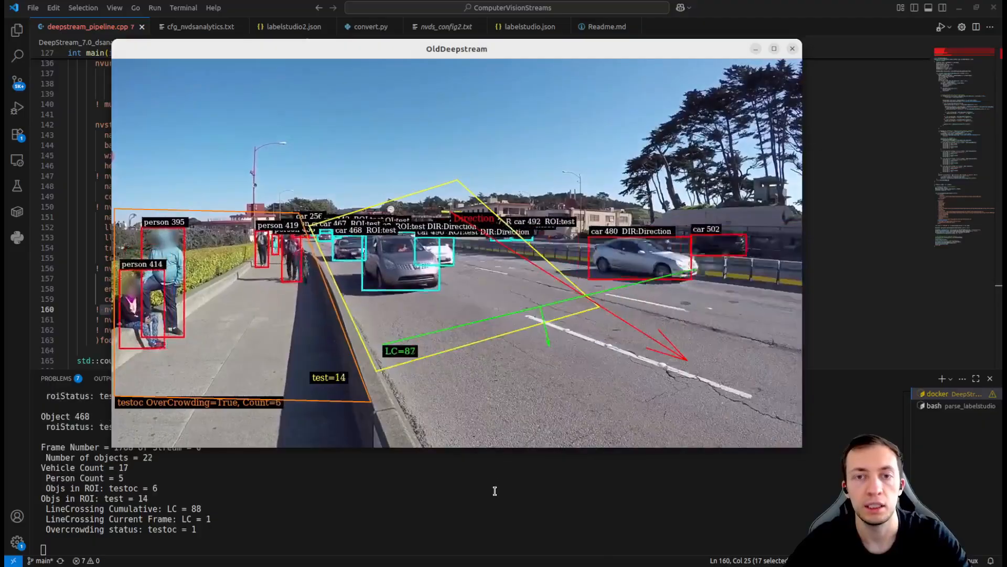
{"action": "key", "text": "ctrl+c"}
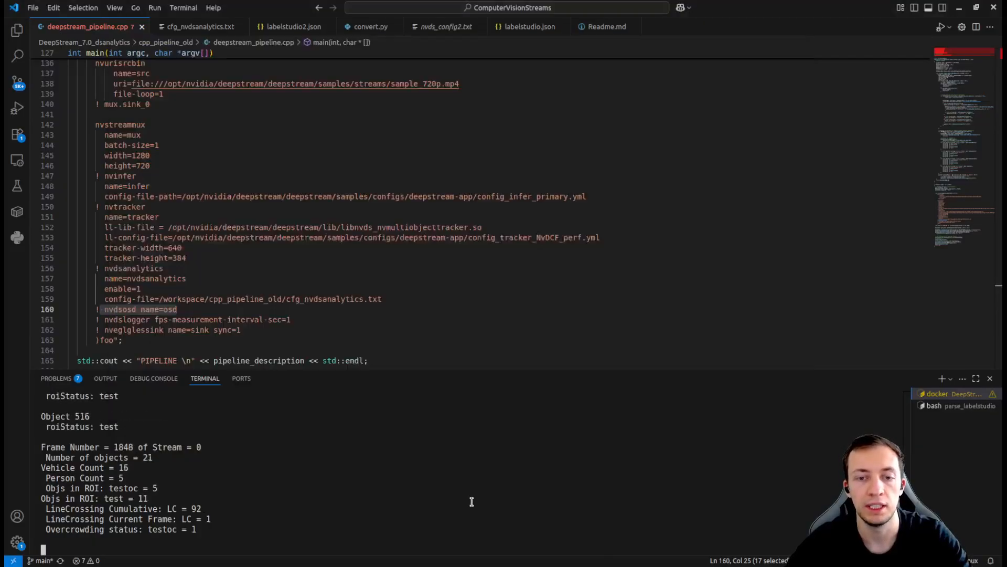
Step: Examine cfg_nvdsanalytics.txt, checking the ROI filtering coordinates, config width and height, inverse-roi setting and overcrowding object threshold
{"action": "left_click", "coordinate": [192, 31]}
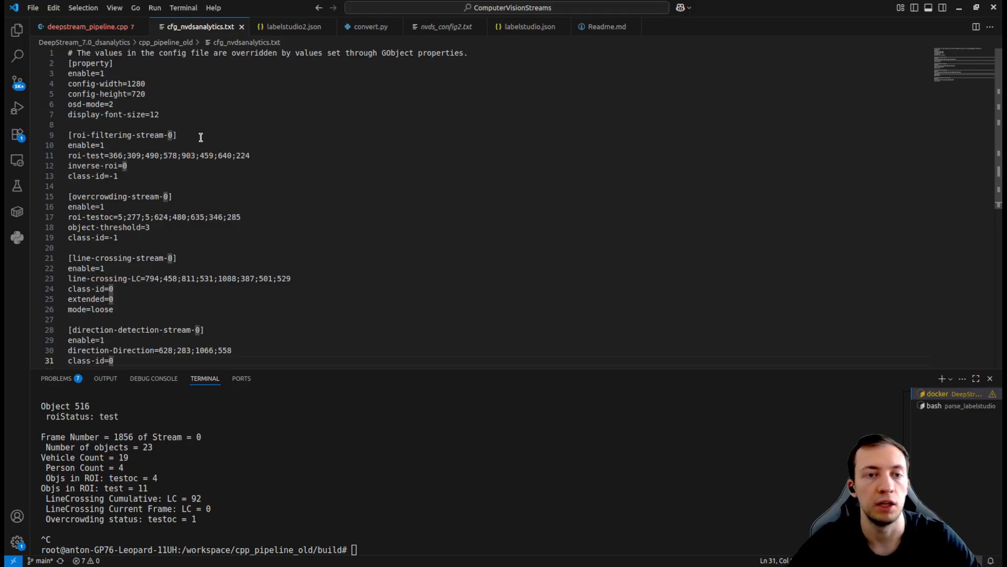
{"action": "left_click_drag", "start_coordinate": [198, 137], "coordinate": [65, 136]}
{"action": "left_click_drag", "start_coordinate": [273, 153], "coordinate": [85, 156]}
{"action": "scroll", "coordinate": [165, 207], "scroll_direction": "down", "scroll_amount": 4}
{"action": "scroll", "coordinate": [165, 206], "scroll_direction": "up", "scroll_amount": 4}
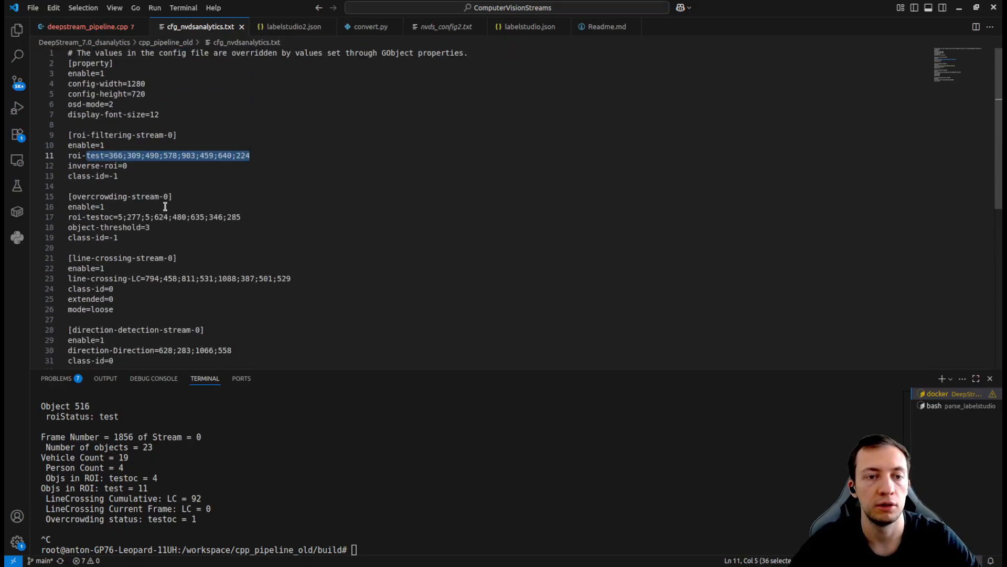
{"action": "left_click_drag", "start_coordinate": [109, 156], "coordinate": [271, 155]}
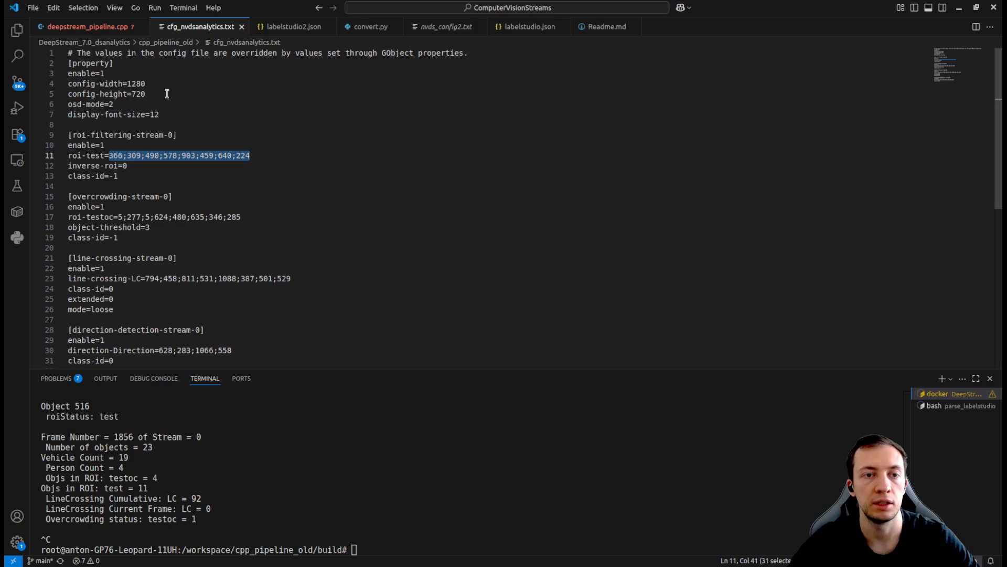
{"action": "left_click_drag", "start_coordinate": [150, 92], "coordinate": [32, 84]}
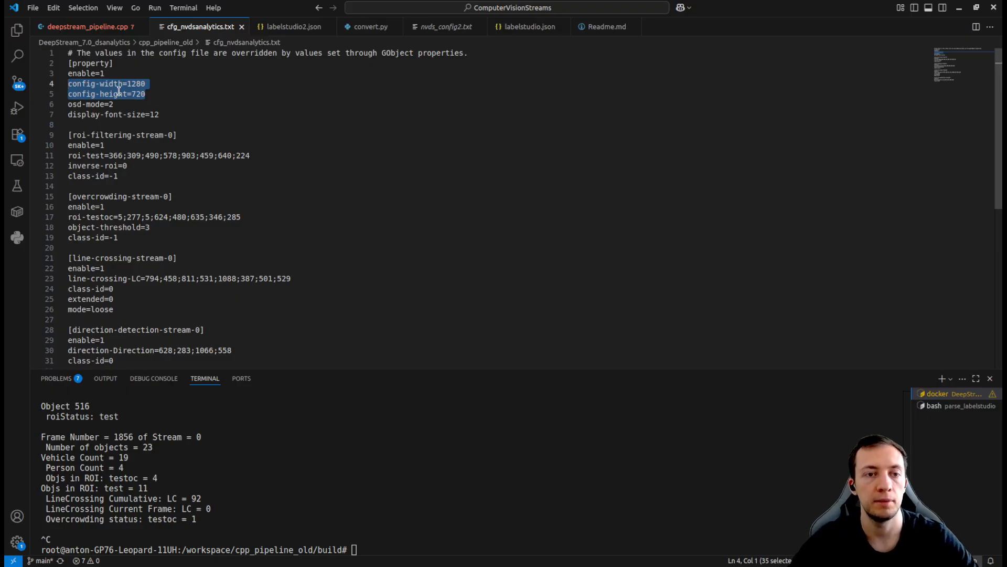
{"action": "left_click_drag", "start_coordinate": [131, 166], "coordinate": [56, 166]}
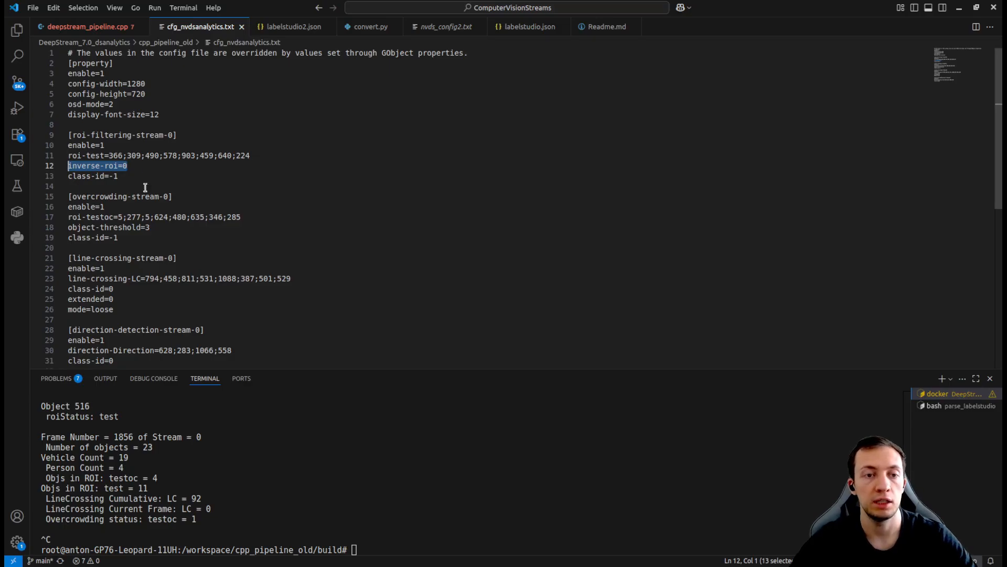
{"action": "left_click_drag", "start_coordinate": [162, 227], "coordinate": [56, 230]}
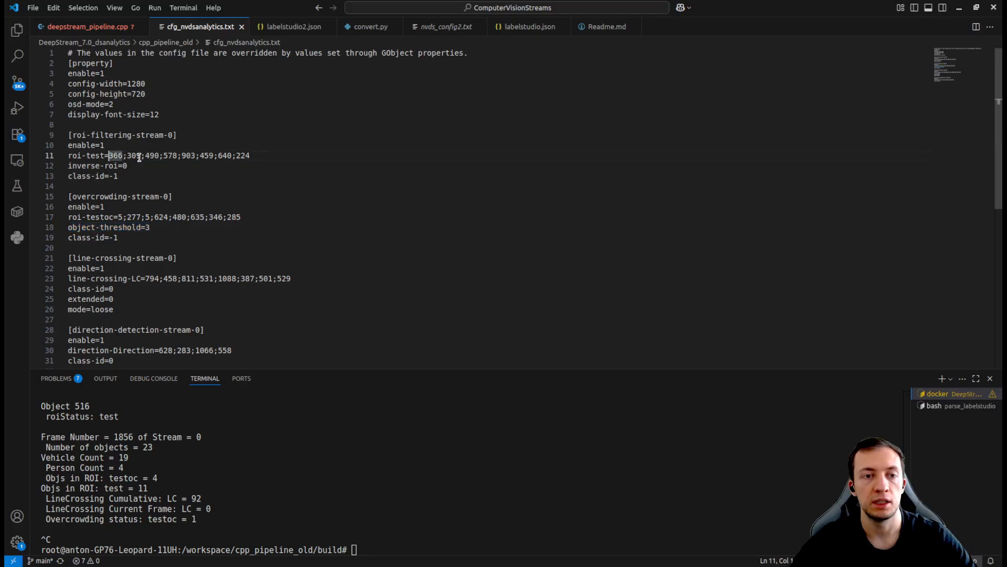
{"action": "left_click_drag", "start_coordinate": [111, 156], "coordinate": [284, 159]}
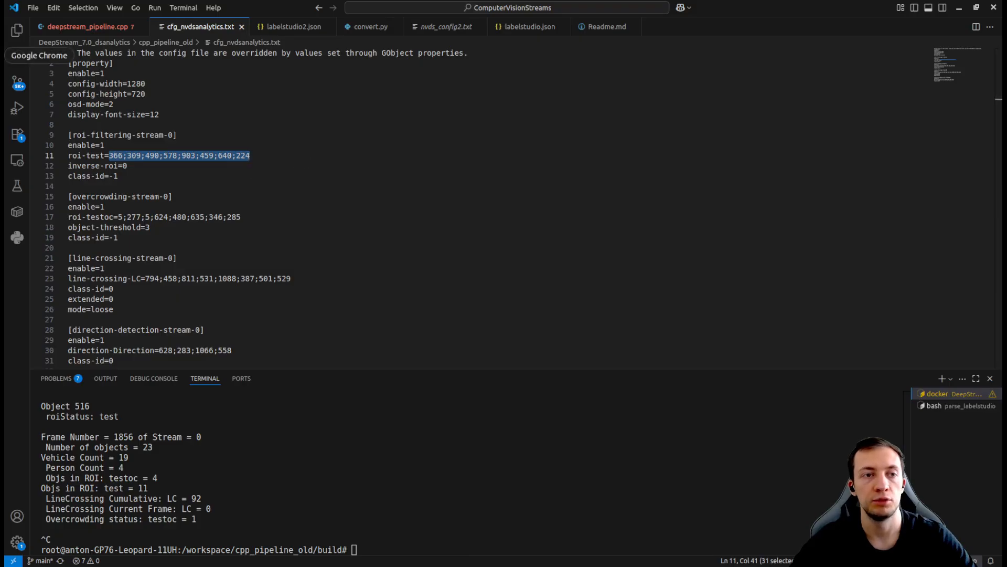
Step: Switch to Google Chrome and view the annotated road image in Label Studio and the Label Studio home page
{"action": "left_click", "coordinate": [6, 66]}
{"action": "left_click", "coordinate": [239, 12]}
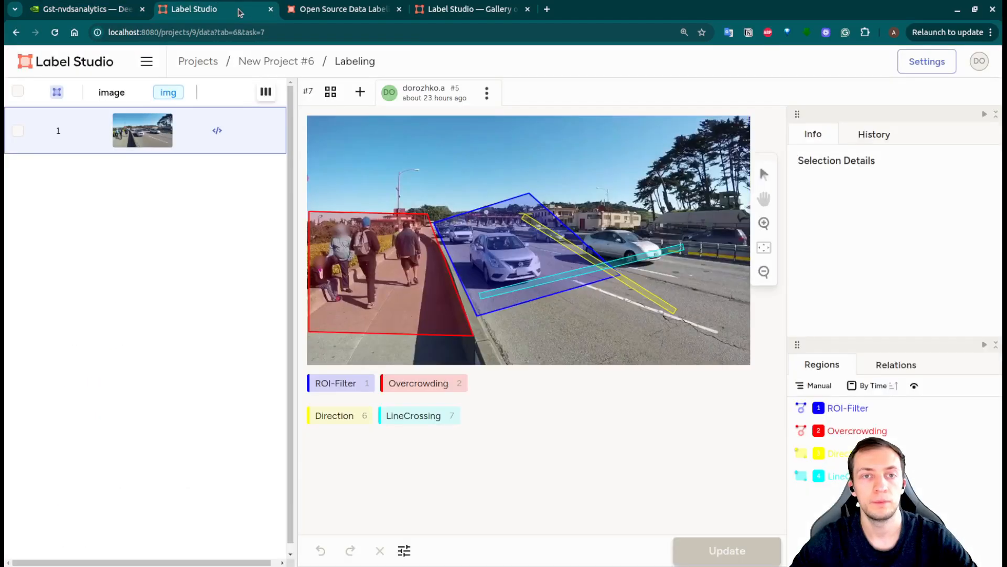
{"action": "left_click", "coordinate": [302, 6]}
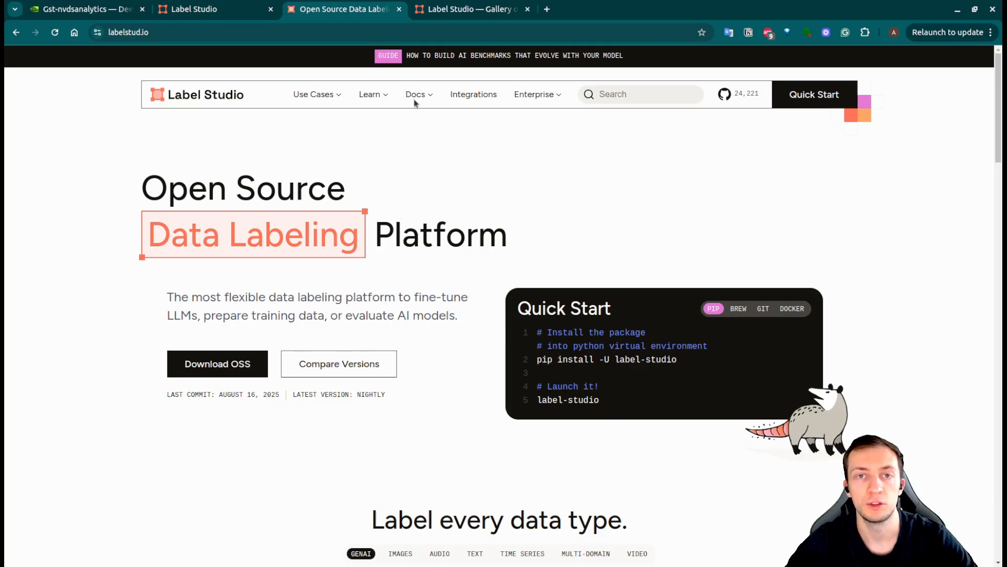
Step: Look through the Computer Vision template gallery in the Label Studio documentation
{"action": "left_click", "coordinate": [456, 10]}
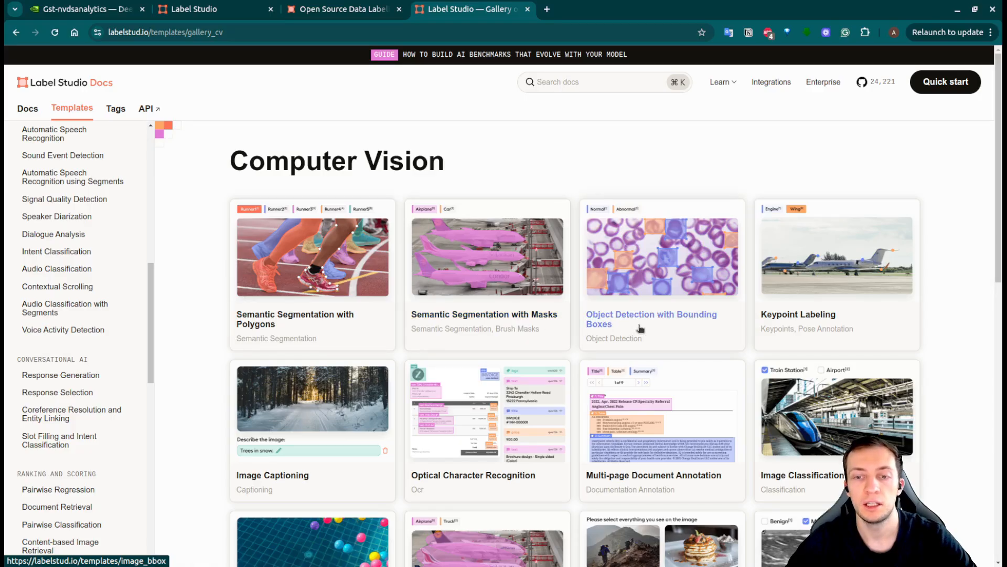
{"action": "scroll", "coordinate": [640, 328], "scroll_direction": "down", "scroll_amount": 3}
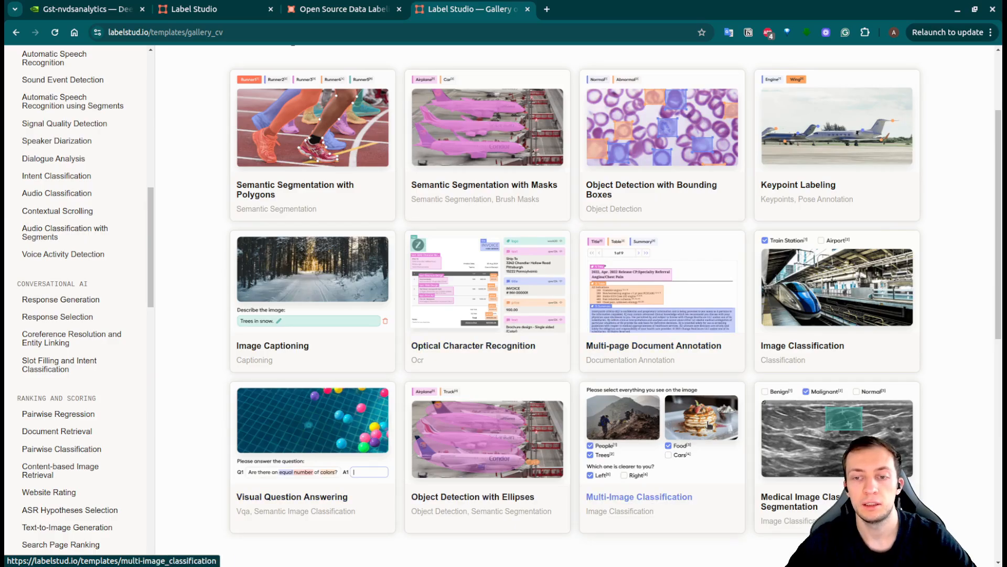
{"action": "scroll", "coordinate": [787, 472], "scroll_direction": "down", "scroll_amount": 3}
{"action": "scroll", "coordinate": [651, 340], "scroll_direction": "up", "scroll_amount": 3}
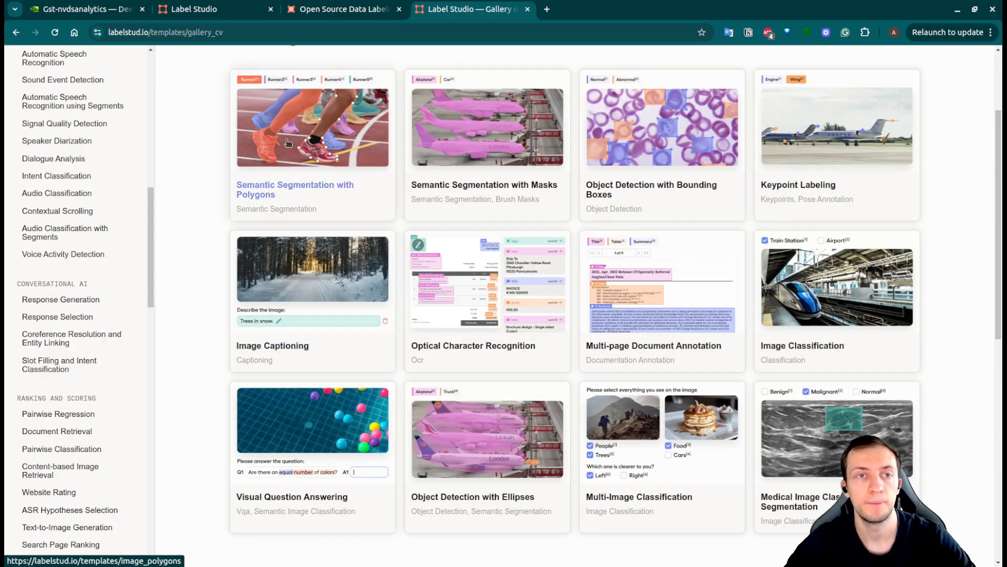
{"action": "scroll", "coordinate": [567, 187], "scroll_direction": "up", "scroll_amount": 2}
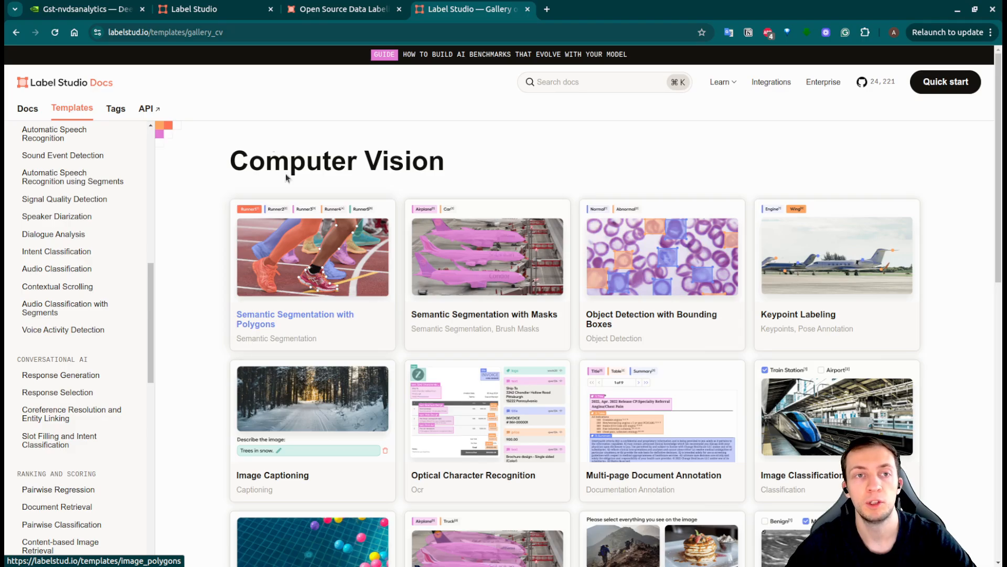
Step: Open the labeling interface settings of New Project #6 in Label Studio and show the configuration as code
{"action": "left_click", "coordinate": [213, 8]}
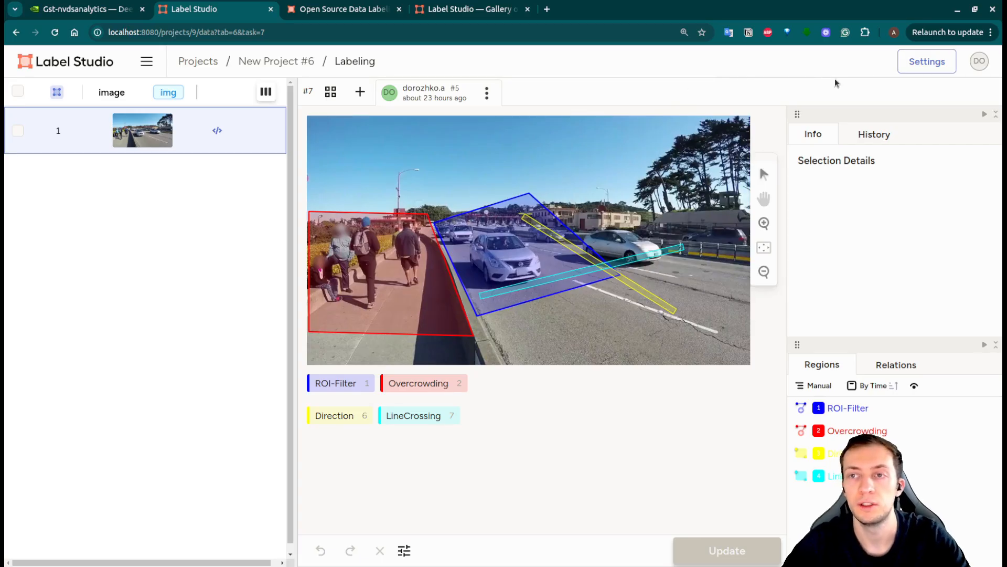
{"action": "left_click", "coordinate": [917, 65]}
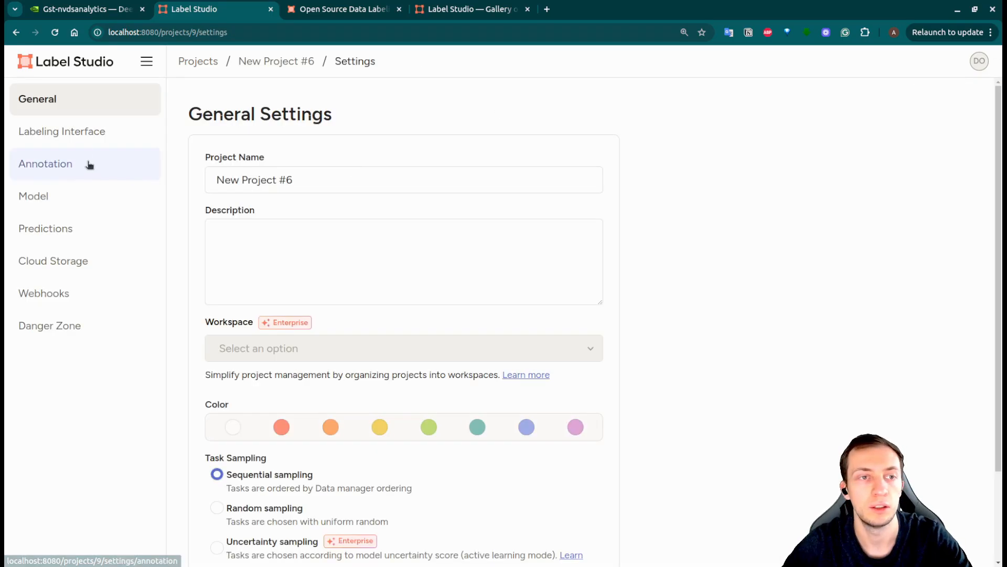
{"action": "left_click", "coordinate": [85, 133]}
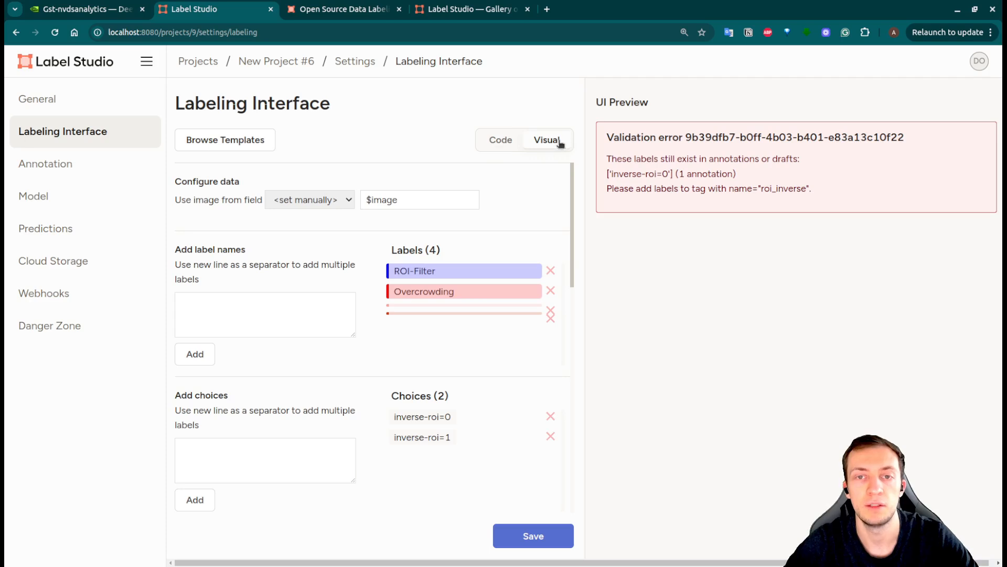
{"action": "left_click", "coordinate": [501, 141]}
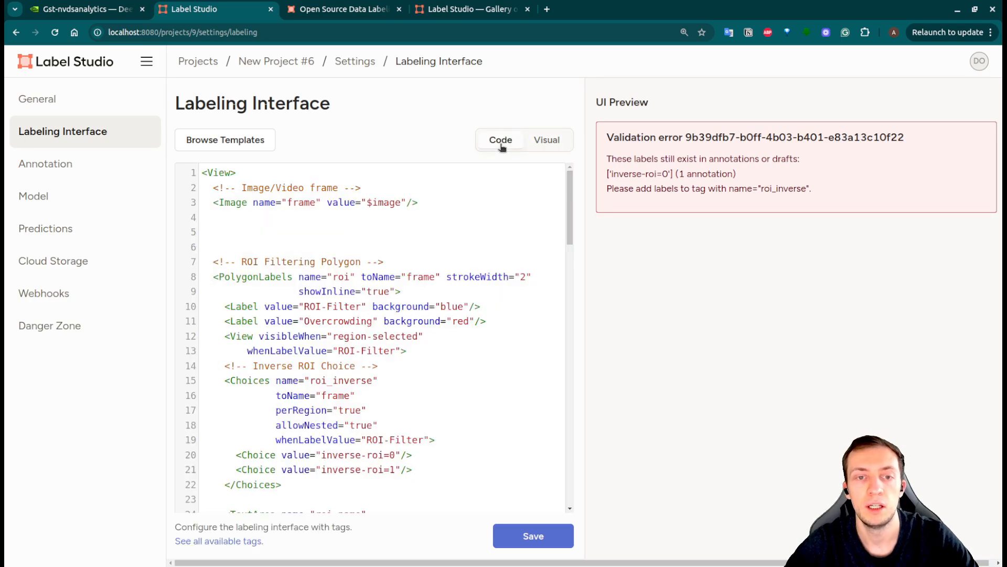
Step: Examine the whole labeling configuration code, ending at the ROI Filtering Polygon comment
{"action": "scroll", "coordinate": [366, 261], "scroll_direction": "down", "scroll_amount": 2}
{"action": "scroll", "coordinate": [366, 261], "scroll_direction": "down", "scroll_amount": 15}
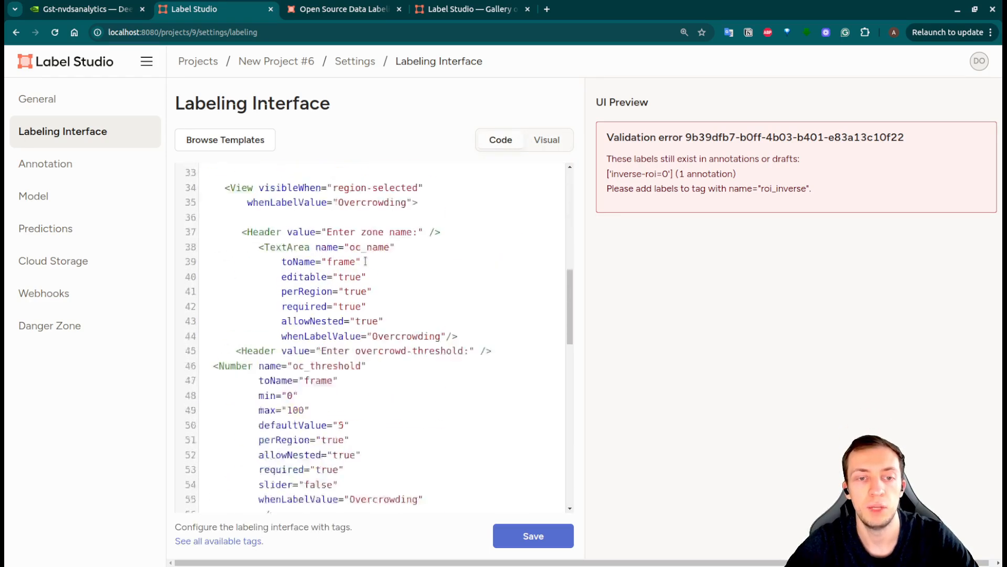
{"action": "scroll", "coordinate": [366, 261], "scroll_direction": "down", "scroll_amount": 3}
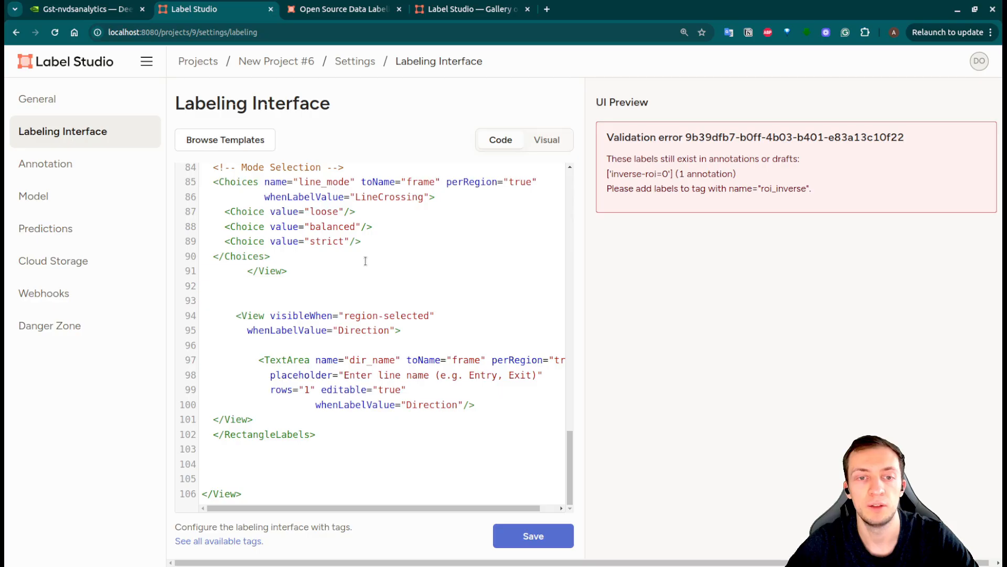
{"action": "scroll", "coordinate": [366, 261], "scroll_direction": "up", "scroll_amount": 18}
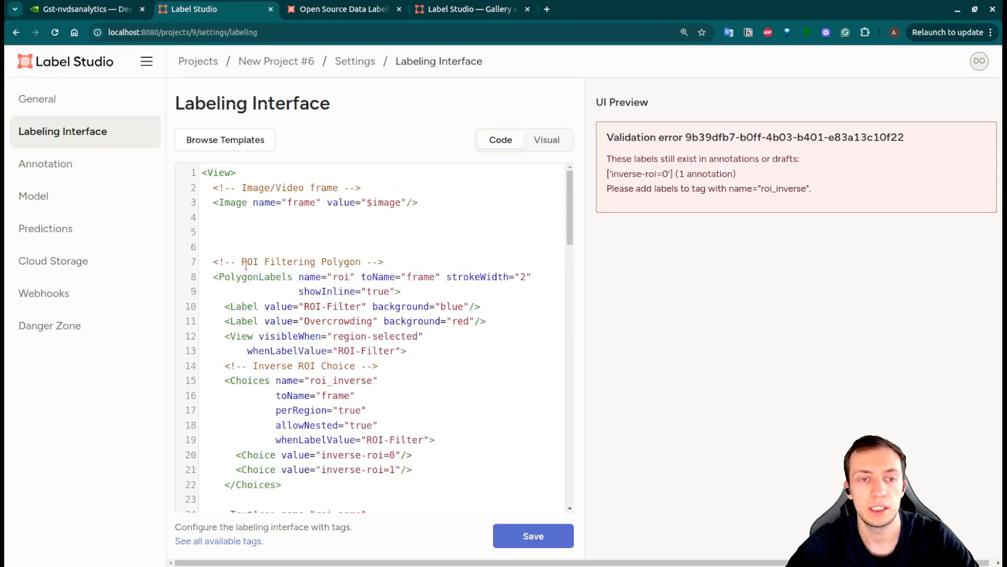
{"action": "left_click_drag", "start_coordinate": [237, 262], "coordinate": [362, 262]}
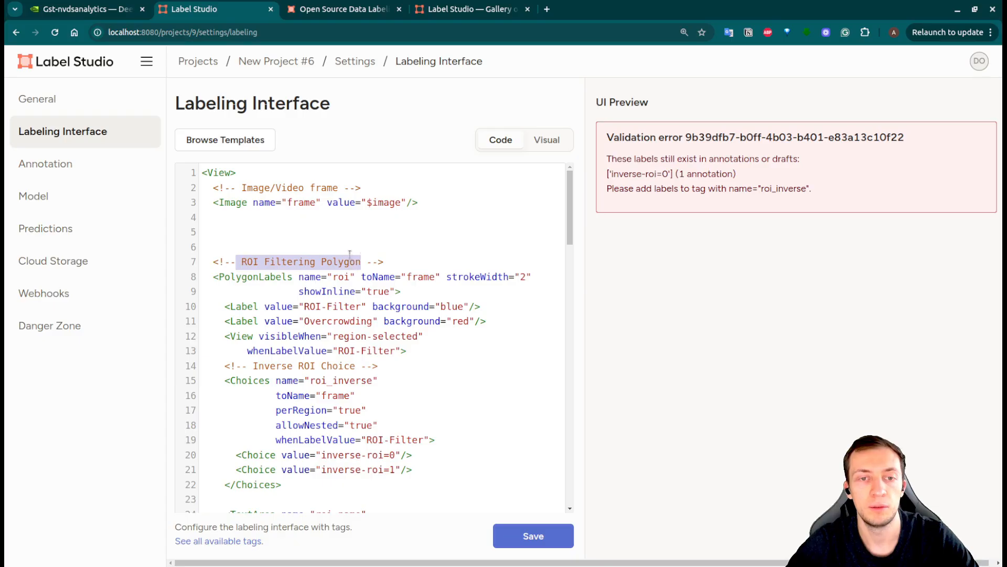
Step: Switch to Visual Studio Code and examine the ROI name, coordinates and inverse-roi setting in the roi-filtering-stream-0 section
{"action": "left_click", "coordinate": [2, 165]}
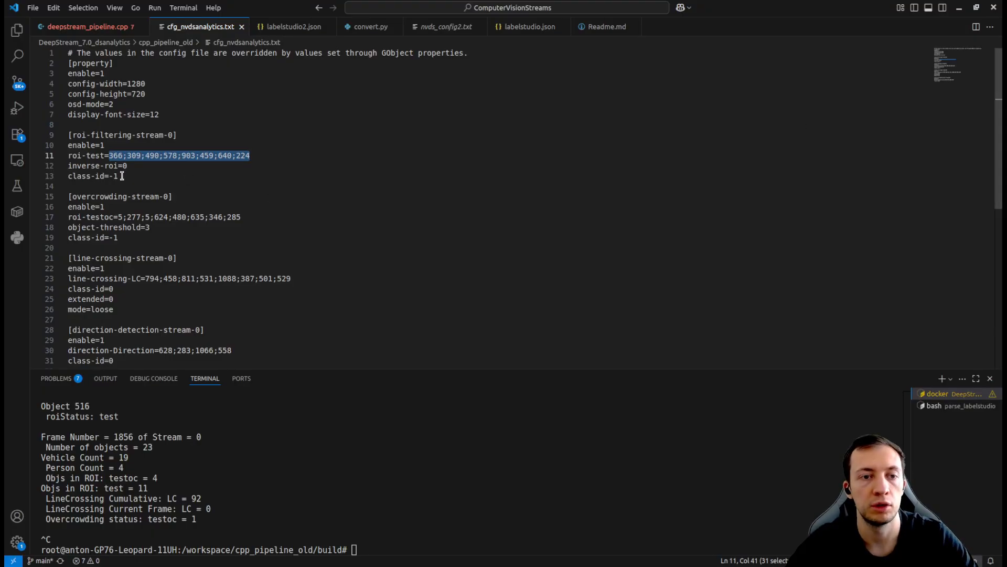
{"action": "left_click", "coordinate": [95, 156]}
{"action": "left_click_drag", "start_coordinate": [262, 155], "coordinate": [48, 157]}
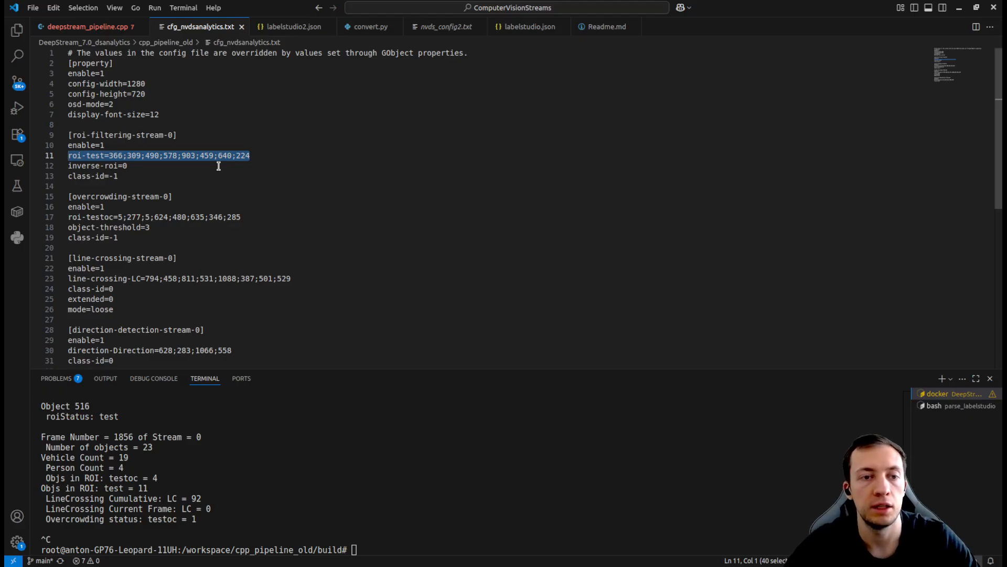
{"action": "left_click_drag", "start_coordinate": [109, 155], "coordinate": [273, 157]}
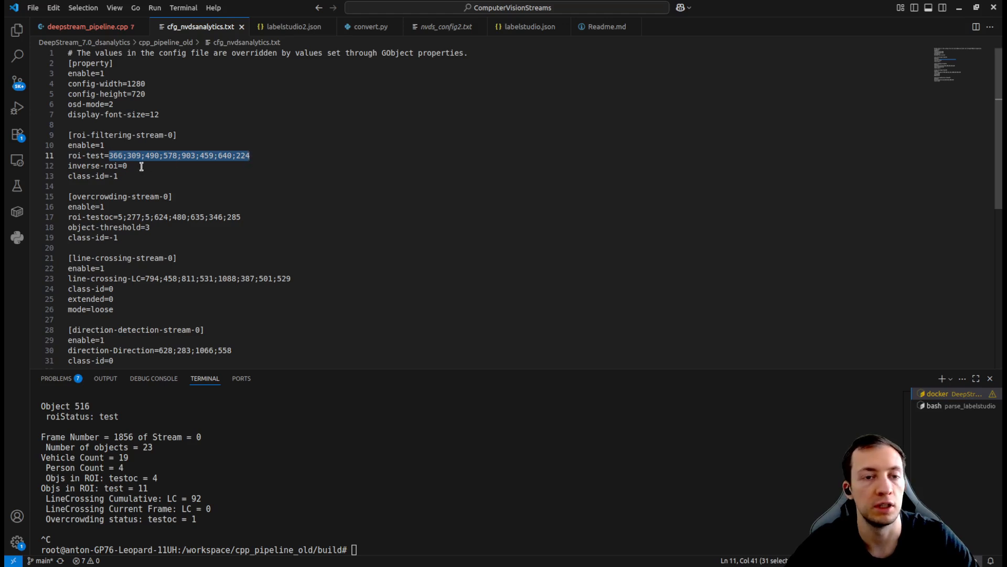
{"action": "left_click_drag", "start_coordinate": [141, 166], "coordinate": [51, 167]}
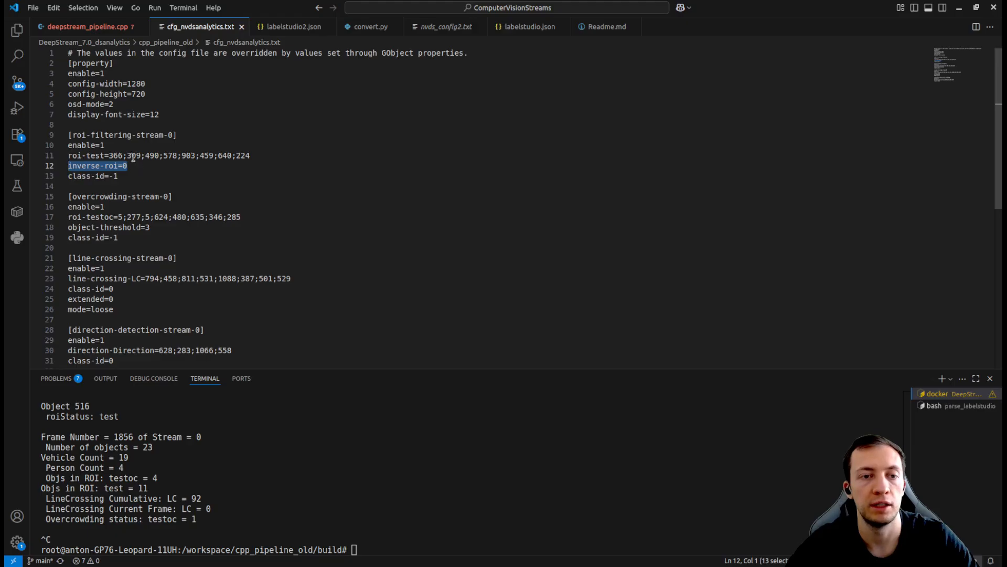
{"action": "double_click", "coordinate": [96, 155]}
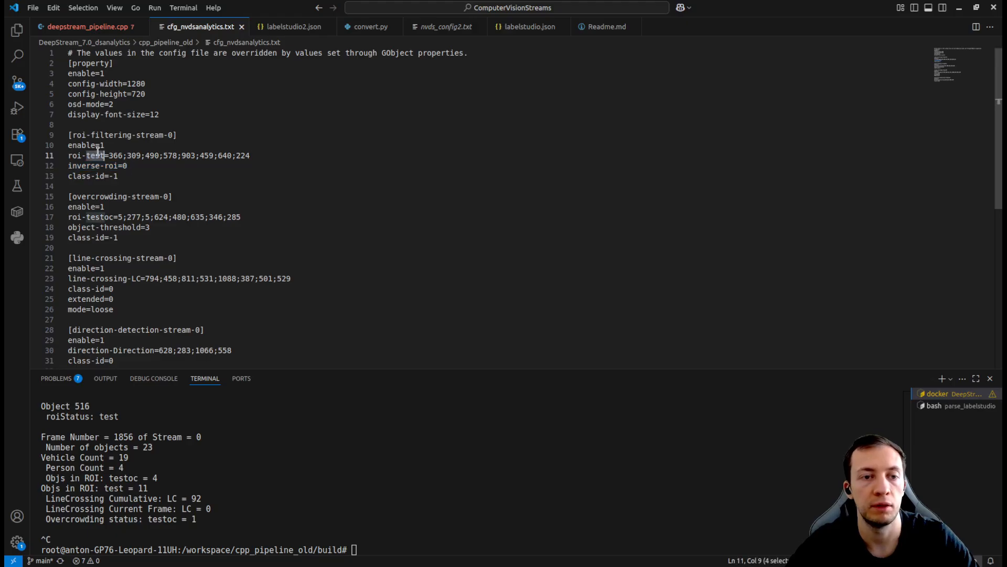
{"action": "left_click_drag", "start_coordinate": [141, 166], "coordinate": [67, 166]}
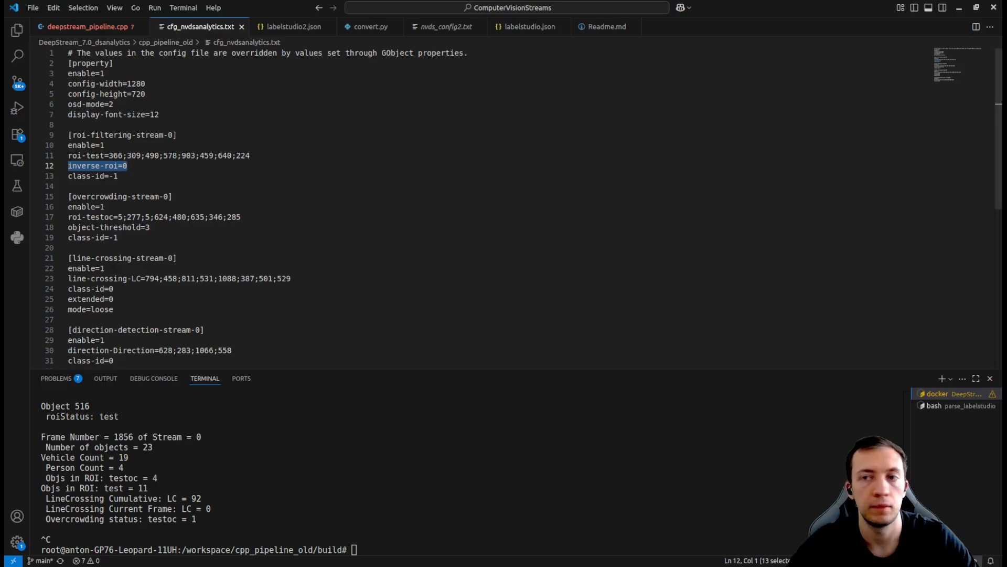
Step: Return to Label Studio and examine the PolygonLabels tag with its ROI-Filter and Overcrowding labels in the labeling code
{"action": "left_click", "coordinate": [957, 8]}
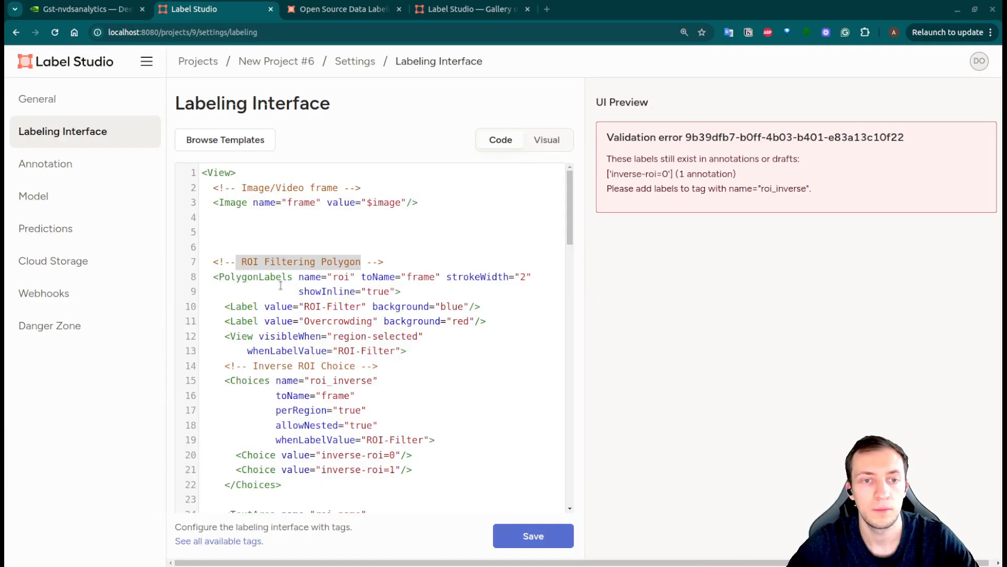
{"action": "scroll", "coordinate": [248, 208], "scroll_direction": "down", "scroll_amount": 2}
{"action": "double_click", "coordinate": [247, 209]}
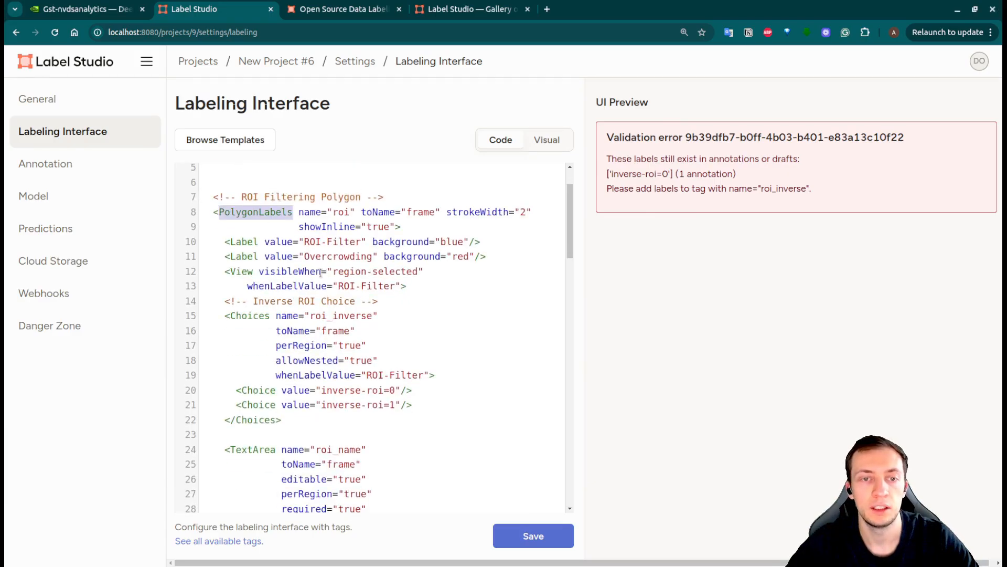
{"action": "left_click_drag", "start_coordinate": [299, 243], "coordinate": [373, 241]}
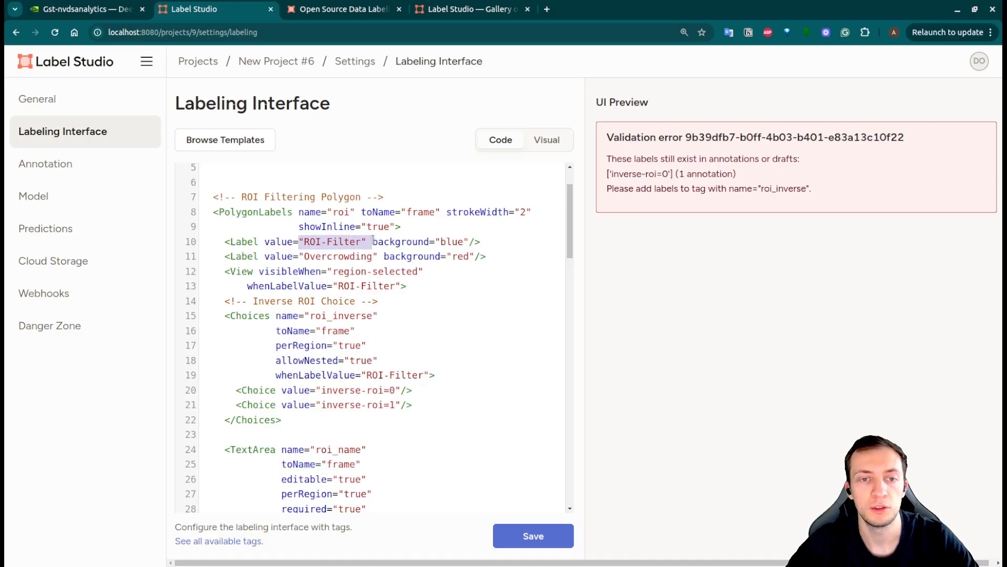
{"action": "left_click_drag", "start_coordinate": [300, 256], "coordinate": [376, 255]}
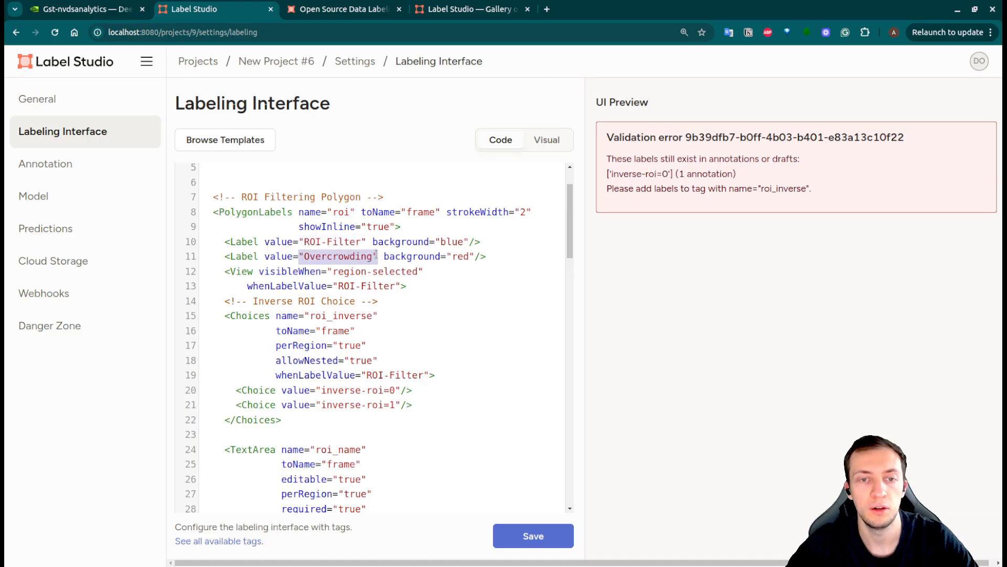
{"action": "scroll", "coordinate": [336, 290], "scroll_direction": "down", "scroll_amount": 3}
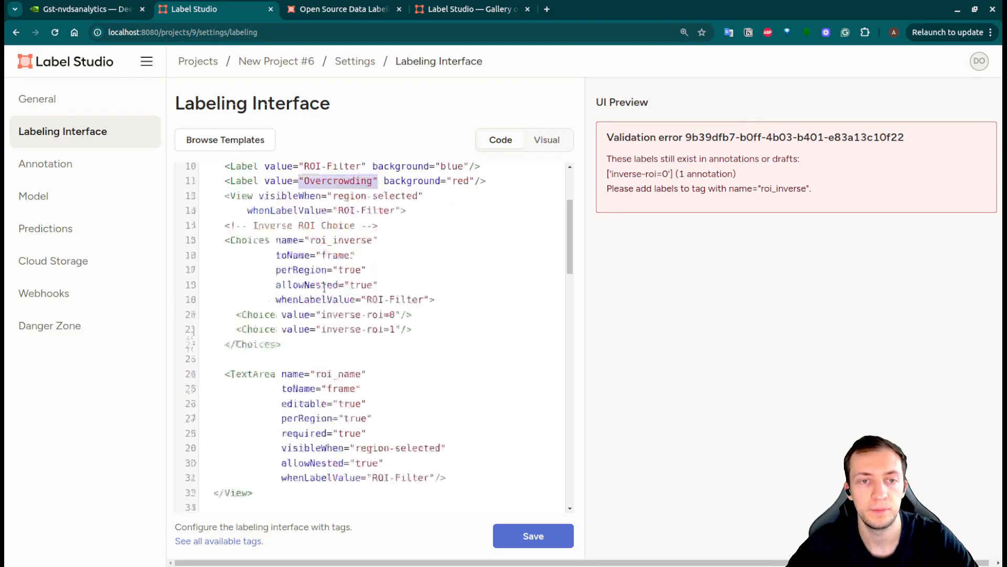
{"action": "scroll", "coordinate": [272, 331], "scroll_direction": "up", "scroll_amount": 3}
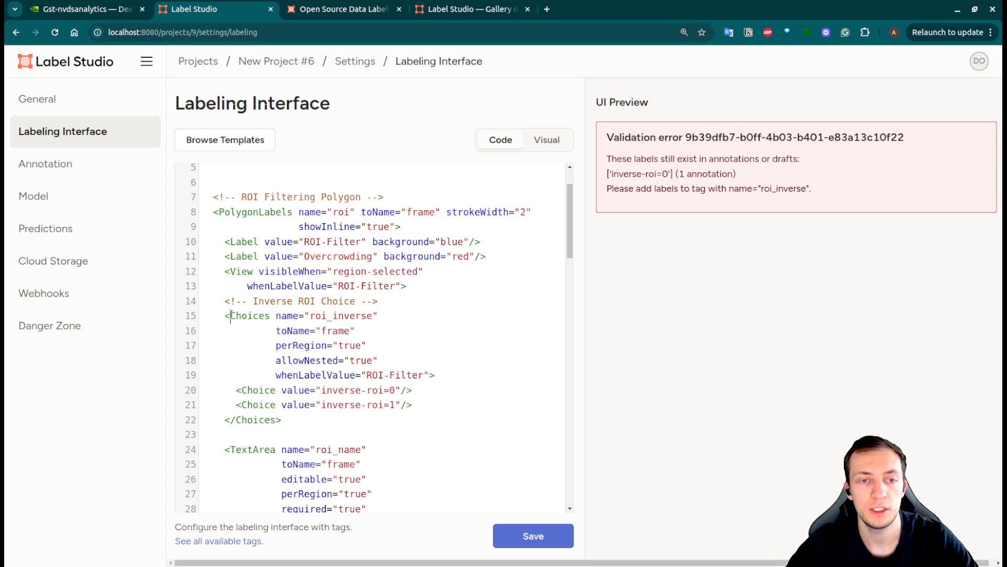
Step: Examine the roi_inverse choices and the roi_name text area tied to the ROI-Filter label in the labeling code
{"action": "left_click_drag", "start_coordinate": [230, 316], "coordinate": [338, 360]}
{"action": "left_click", "coordinate": [367, 272]}
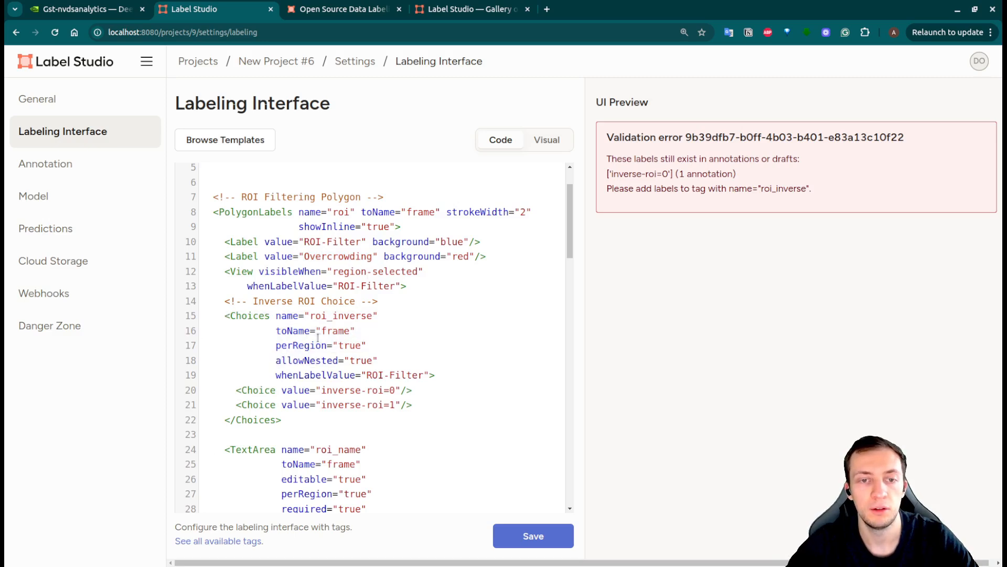
{"action": "left_click_drag", "start_coordinate": [361, 374], "coordinate": [430, 375]}
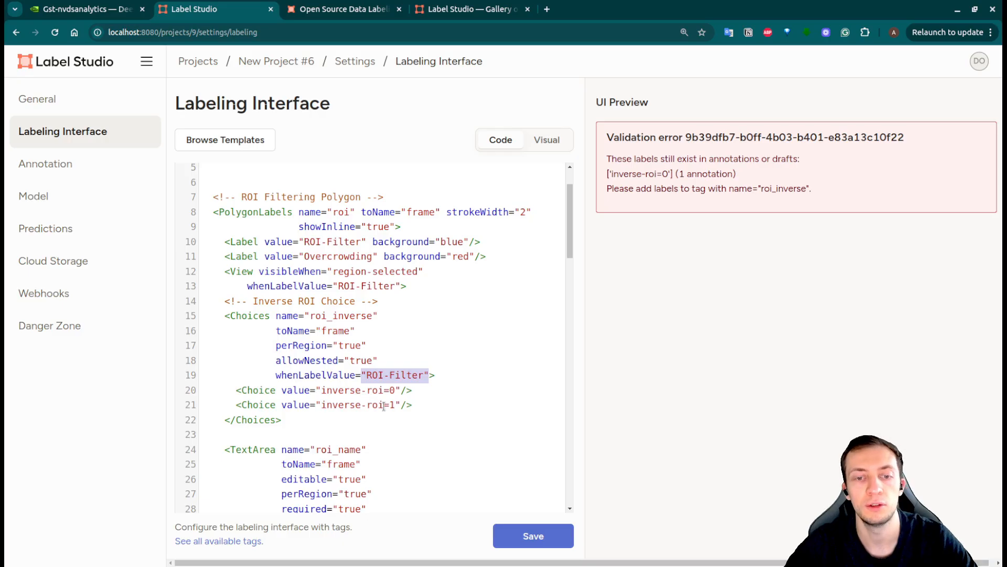
{"action": "scroll", "coordinate": [385, 366], "scroll_direction": "down", "scroll_amount": 4}
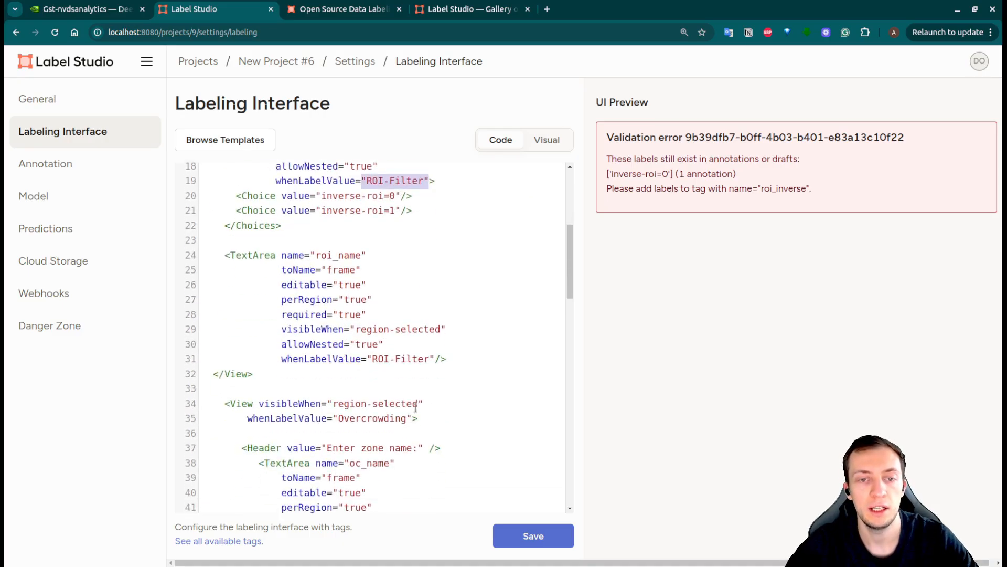
{"action": "left_click_drag", "start_coordinate": [367, 360], "coordinate": [435, 360]}
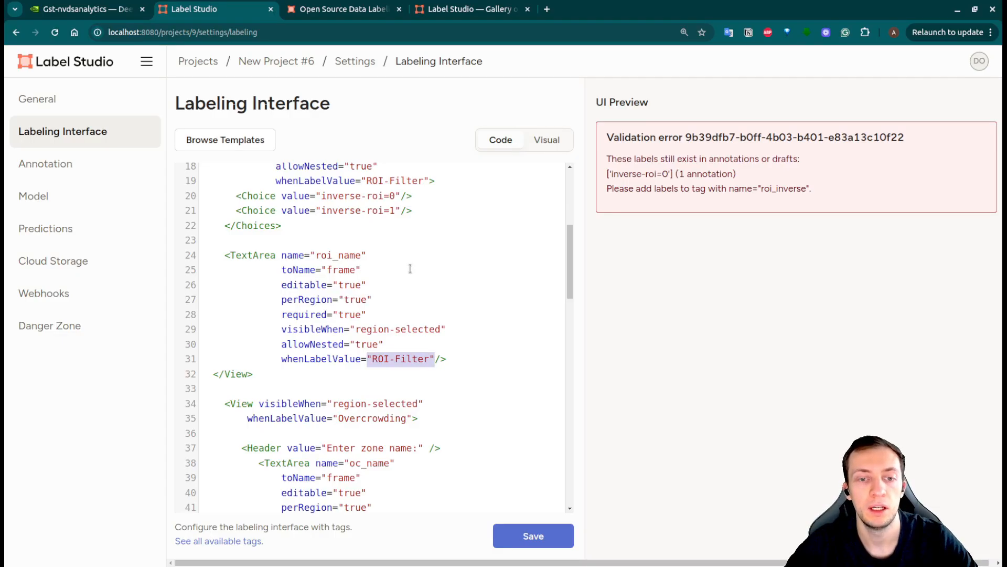
{"action": "scroll", "coordinate": [407, 271], "scroll_direction": "up", "scroll_amount": 4}
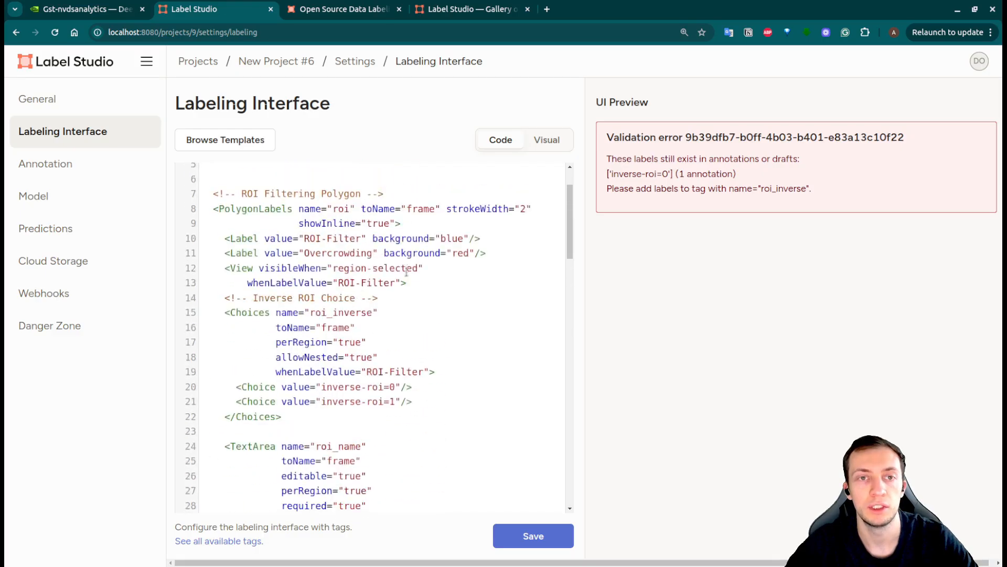
Step: Open the street image task of New Project #6 for labeling
{"action": "left_click", "coordinate": [289, 62]}
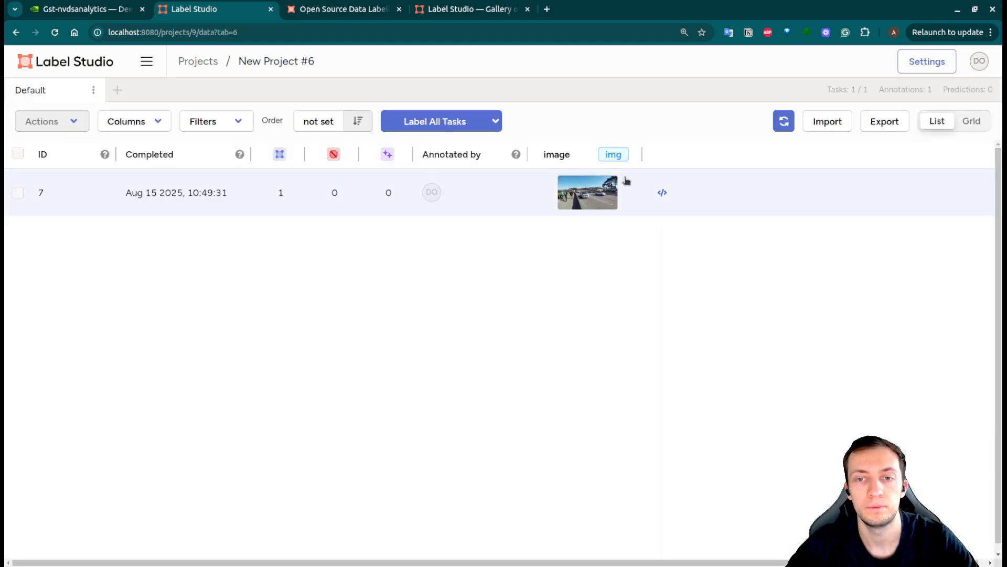
{"action": "left_click", "coordinate": [603, 194]}
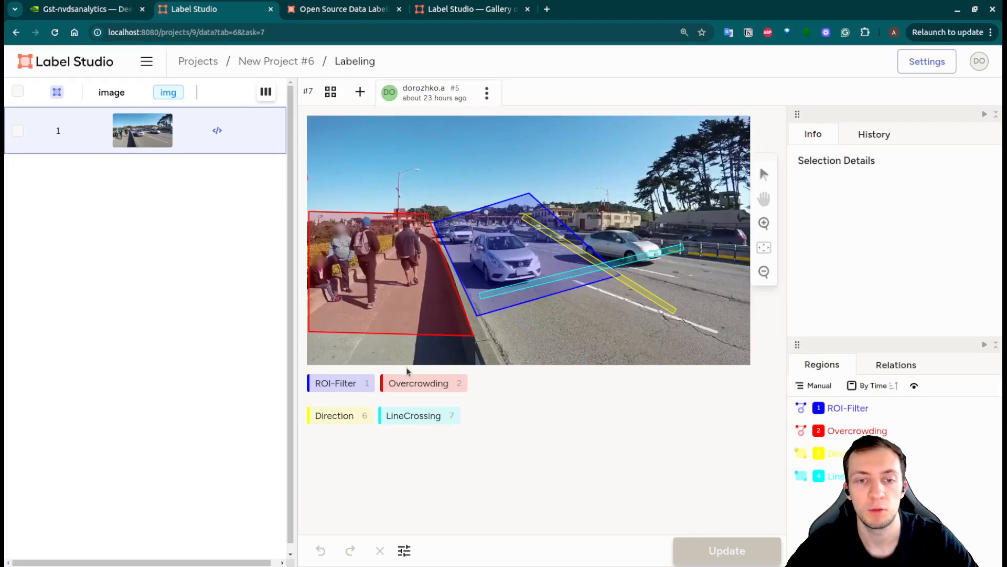
Step: Draw a closed four-point ROI-Filter polygon over the sky and trees above the road in the street image
{"action": "left_click", "coordinate": [351, 385]}
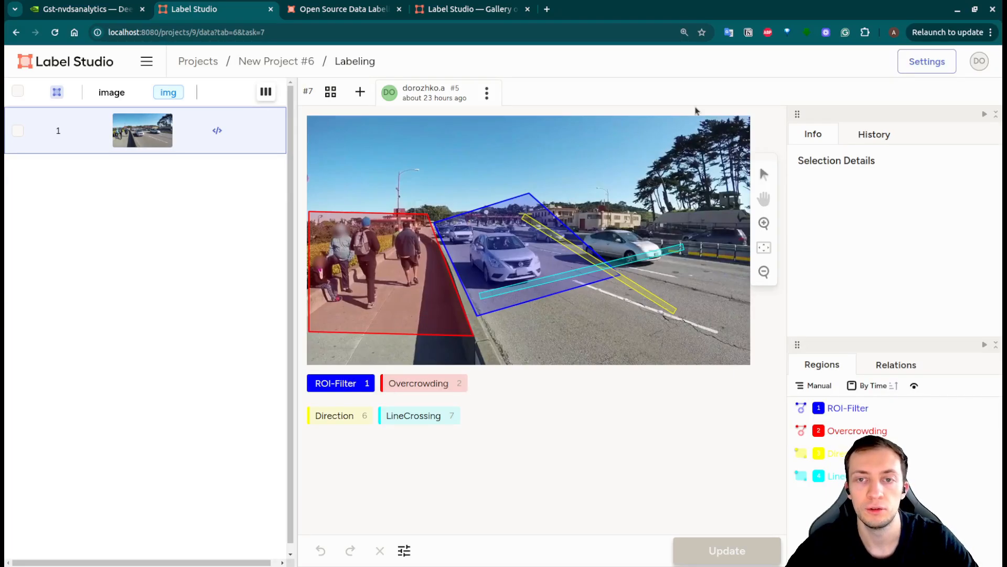
{"action": "left_click", "coordinate": [605, 148]}
{"action": "left_click", "coordinate": [609, 213]}
{"action": "left_click", "coordinate": [696, 199]}
{"action": "left_click", "coordinate": [689, 132]}
{"action": "left_click", "coordinate": [605, 148]}
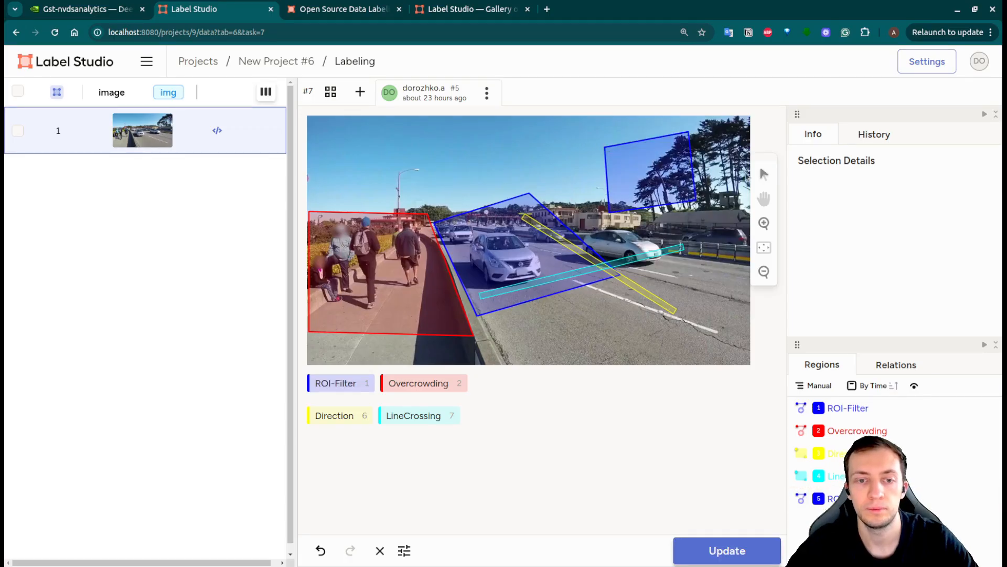
Step: Set the new ROI-Filter region to inverse-roi=0, enter testroi2 as its name, and update the annotation
{"action": "left_click", "coordinate": [634, 170]}
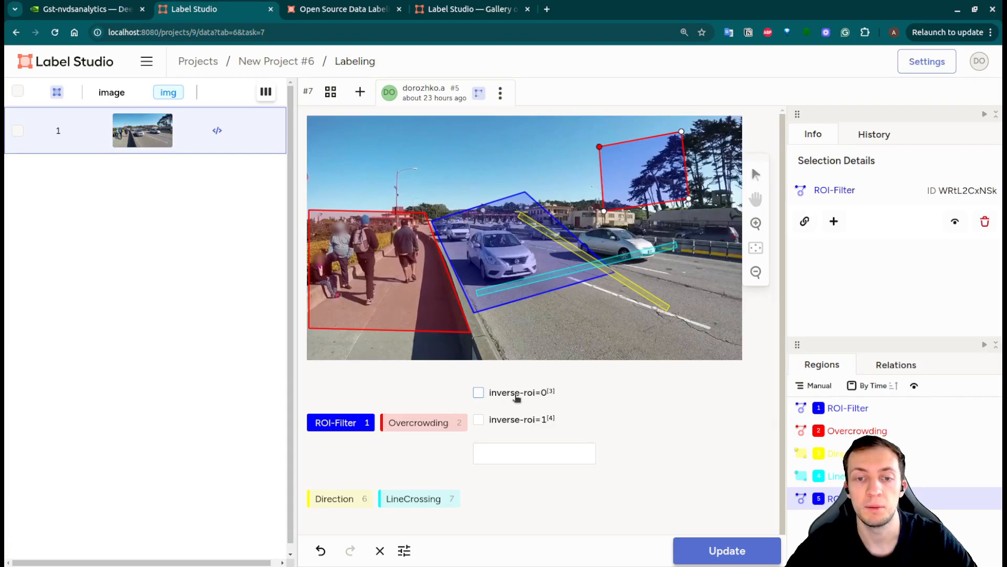
{"action": "left_click", "coordinate": [499, 422]}
{"action": "left_click", "coordinate": [500, 397]}
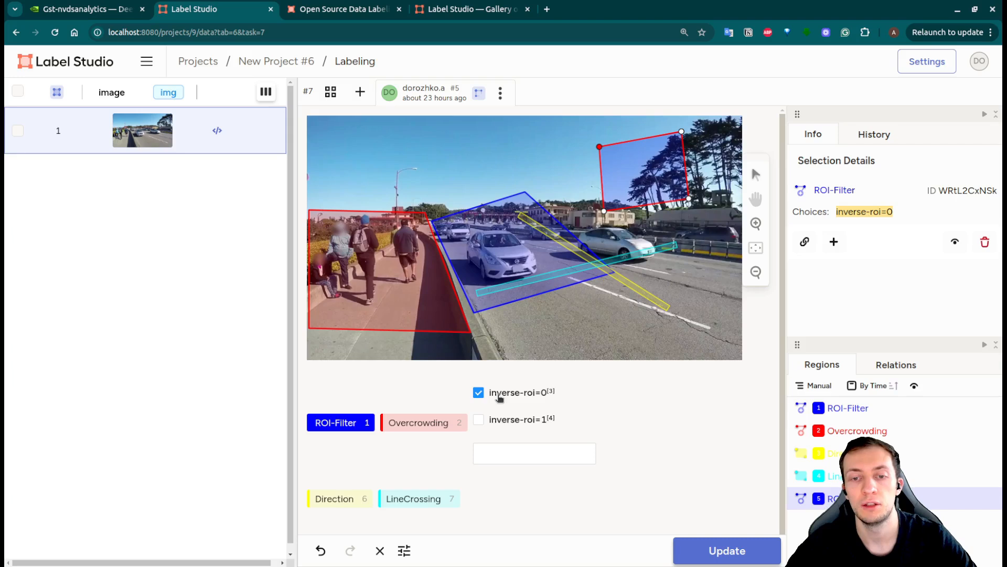
{"action": "left_click", "coordinate": [502, 455]}
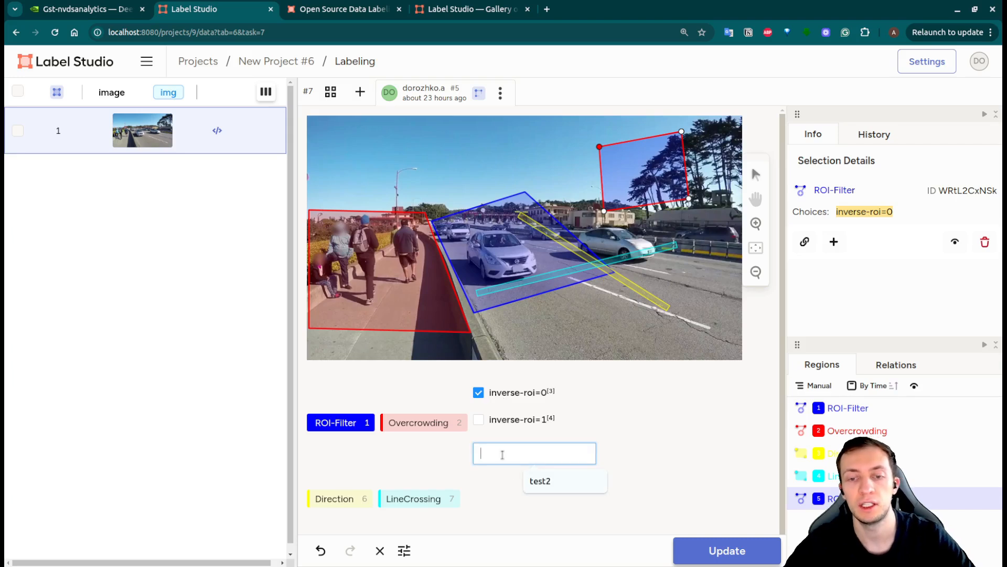
{"action": "type", "text": "testroi2"}
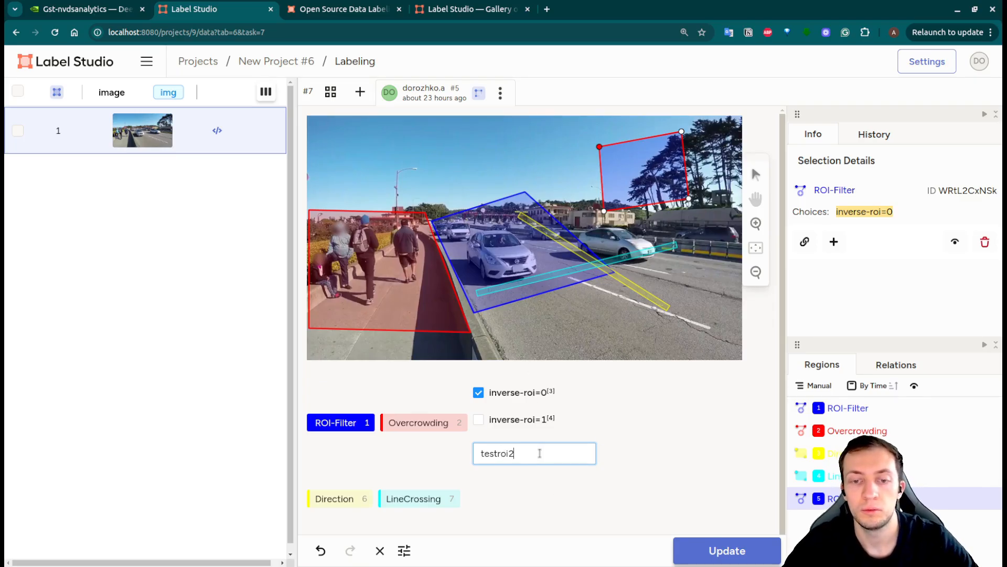
{"action": "left_click", "coordinate": [743, 549]}
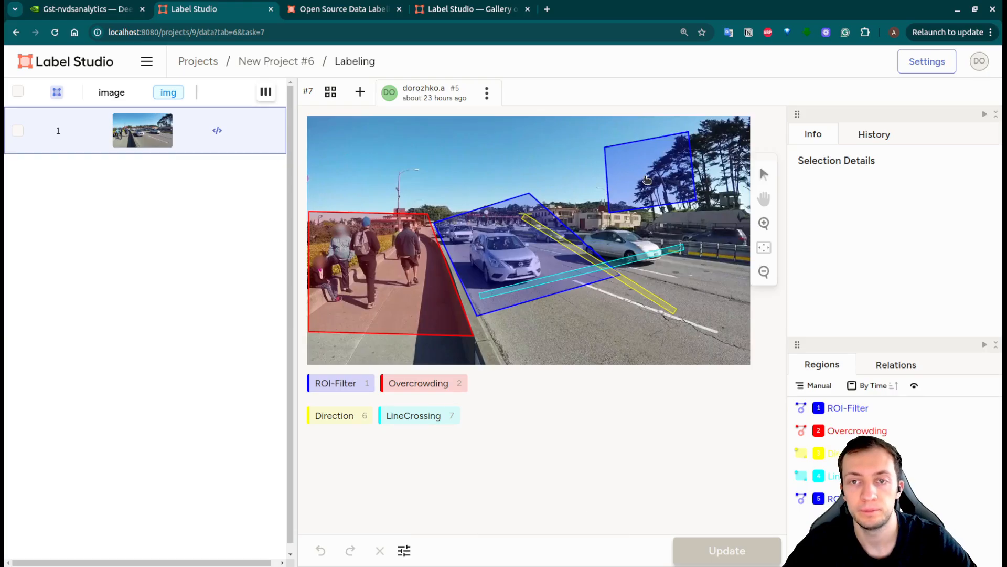
Step: Delete the ROI-Filter region drawn over the sky and trees
{"action": "left_click", "coordinate": [647, 180]}
{"action": "key", "text": "BackSpace"}
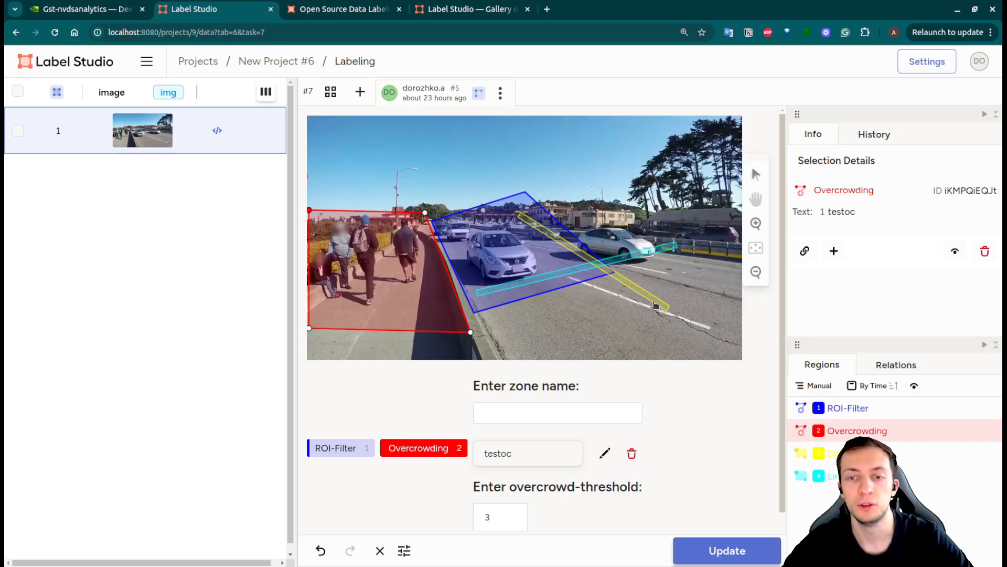
Step: Show the fields of the LineCrossing and Direction regions and update the annotation
{"action": "left_click", "coordinate": [624, 258]}
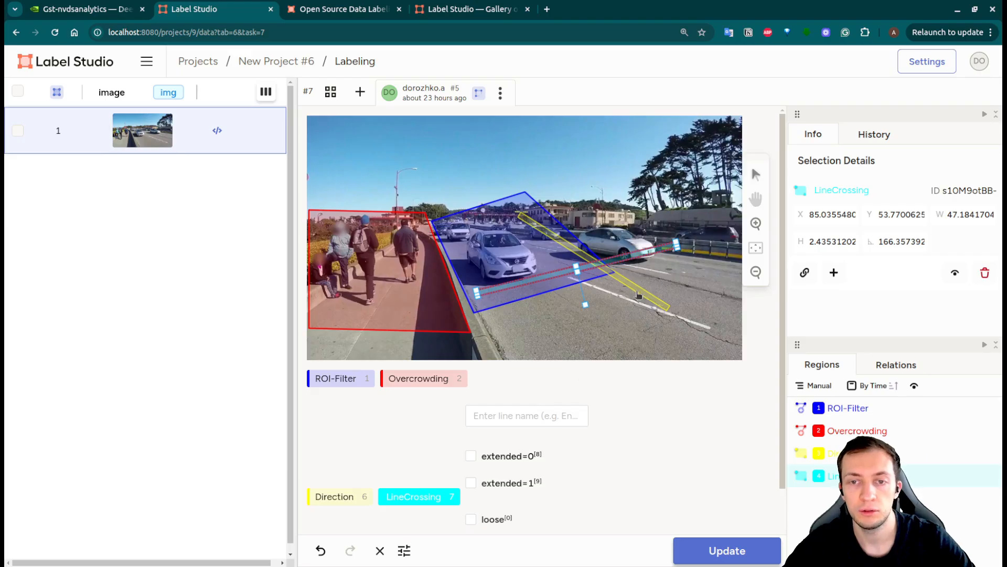
{"action": "left_click", "coordinate": [656, 297]}
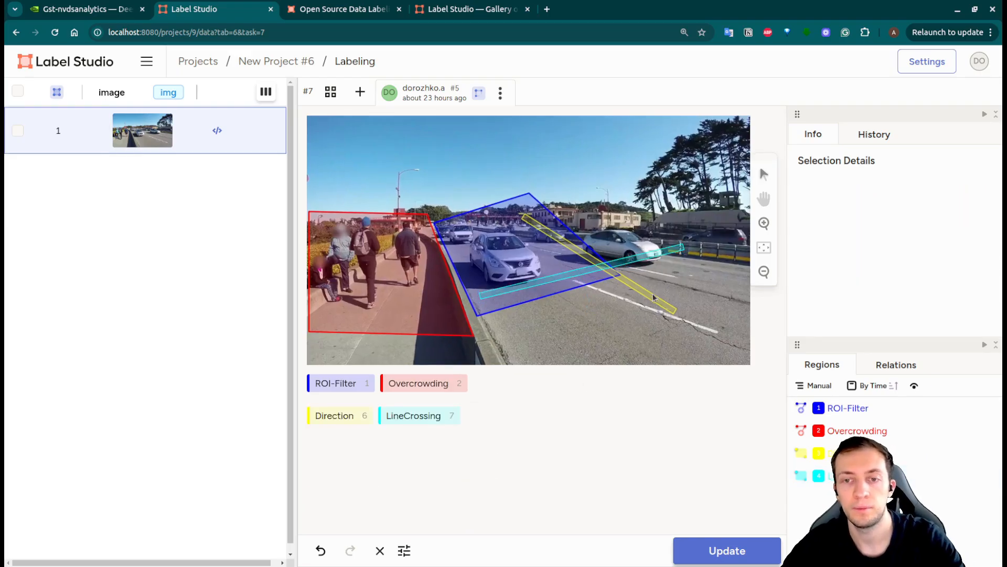
{"action": "left_click", "coordinate": [624, 285]}
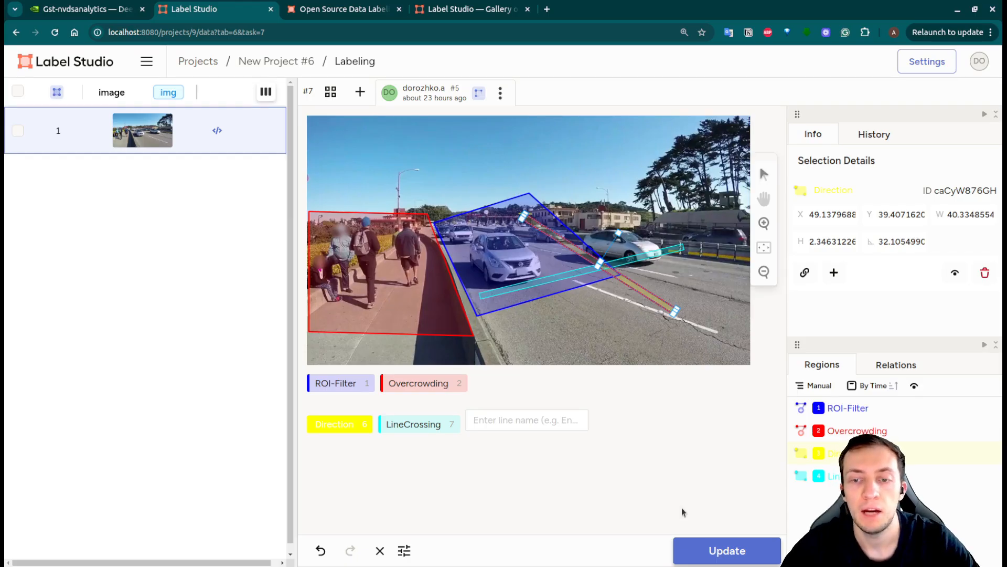
{"action": "left_click", "coordinate": [723, 550]}
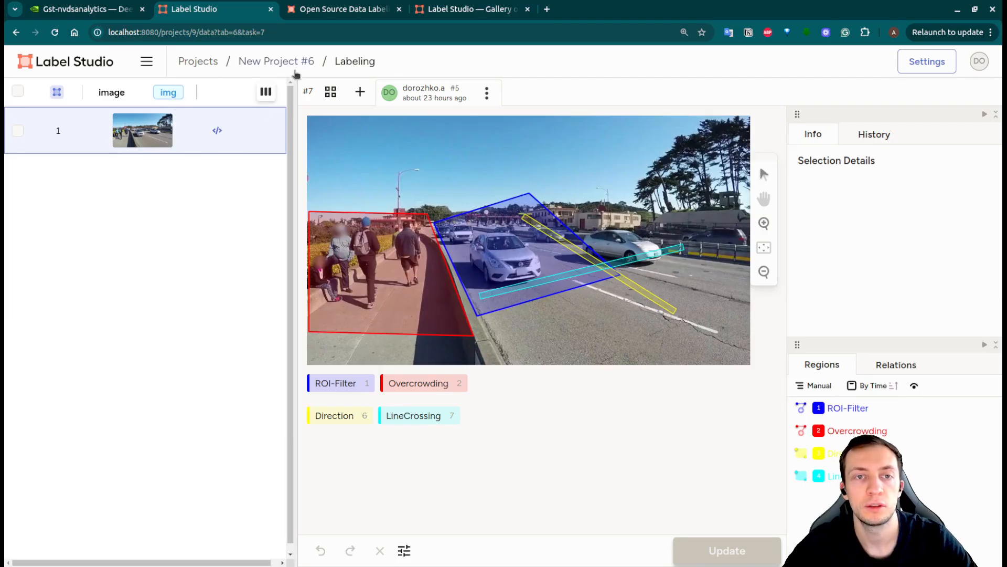
Step: Look at the available export formats for New Project #6, including JSON, and close the export options without exporting
{"action": "left_click", "coordinate": [300, 62]}
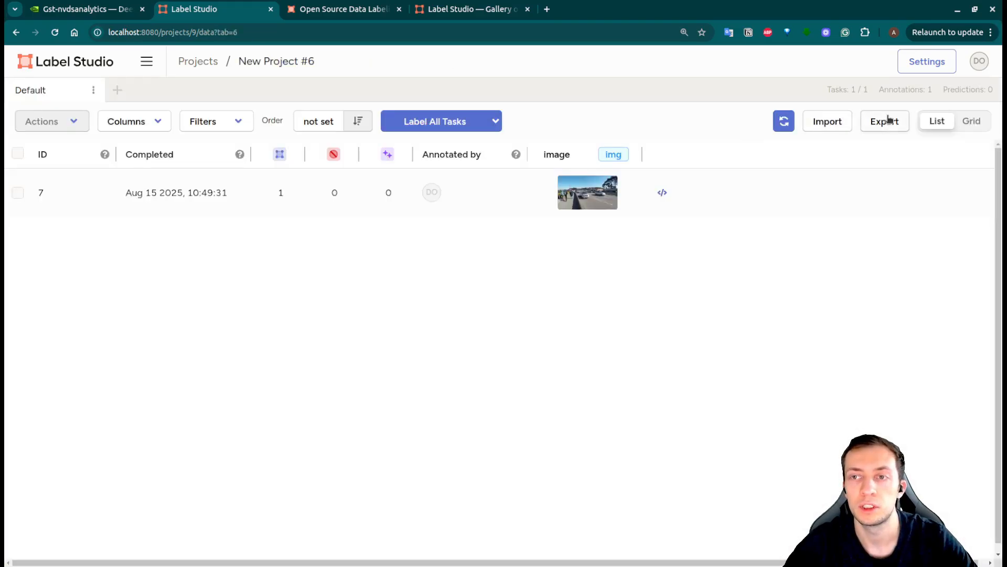
{"action": "left_click", "coordinate": [887, 121]}
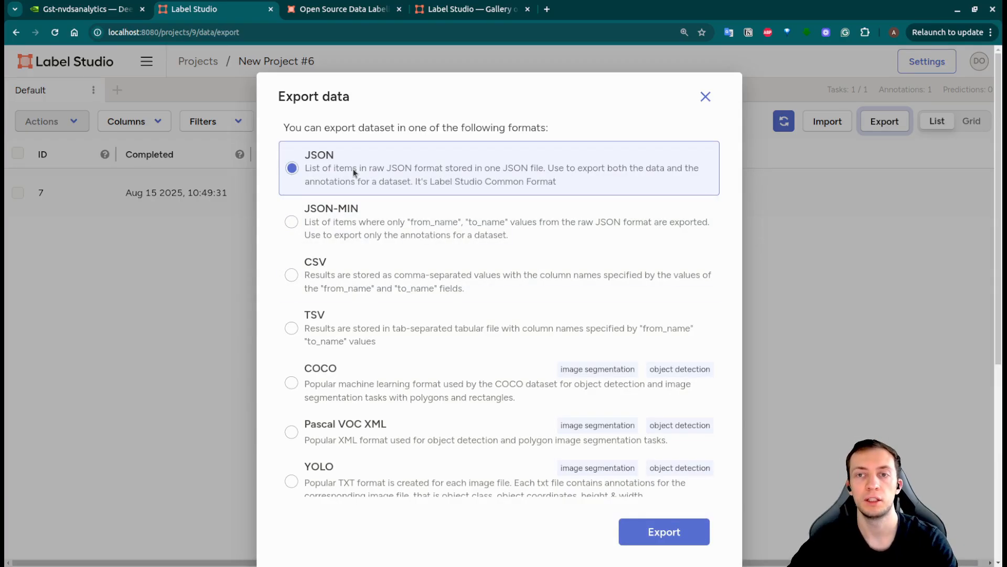
{"action": "left_click", "coordinate": [706, 96]}
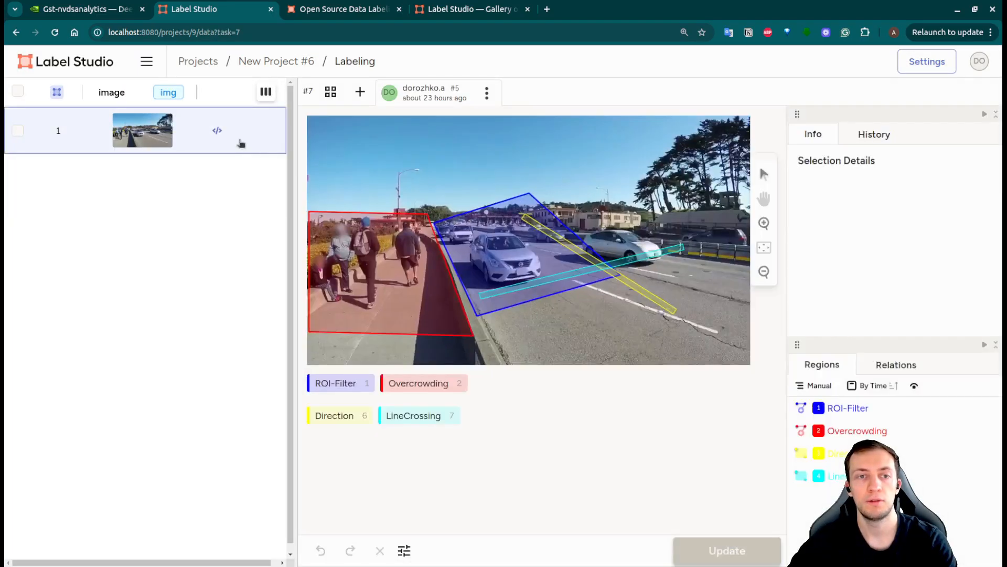
Step: Open the source JSON of task 7 and examine the image size, polygon points and label of the first result entry
{"action": "left_click", "coordinate": [218, 132]}
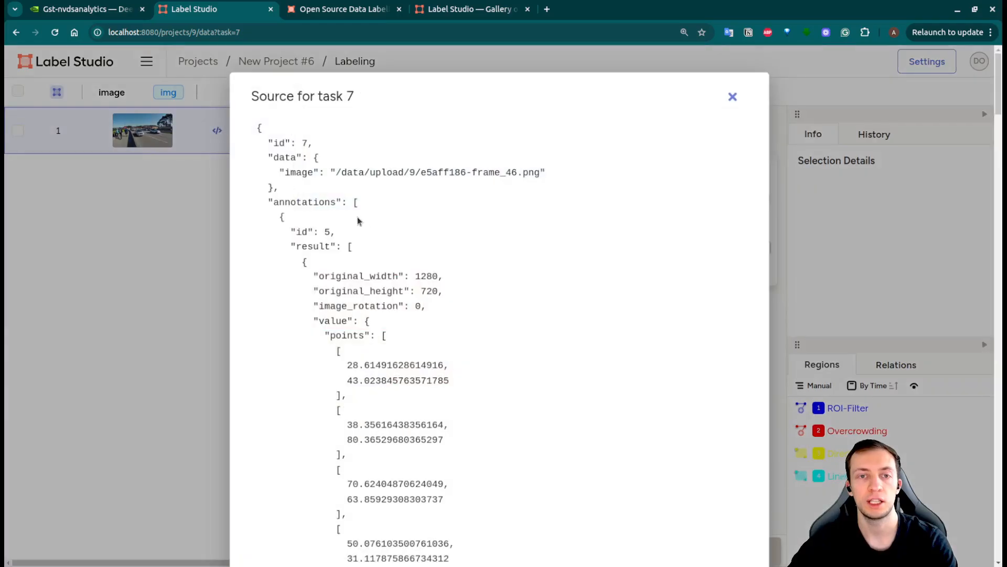
{"action": "scroll", "coordinate": [361, 256], "scroll_direction": "down", "scroll_amount": 4}
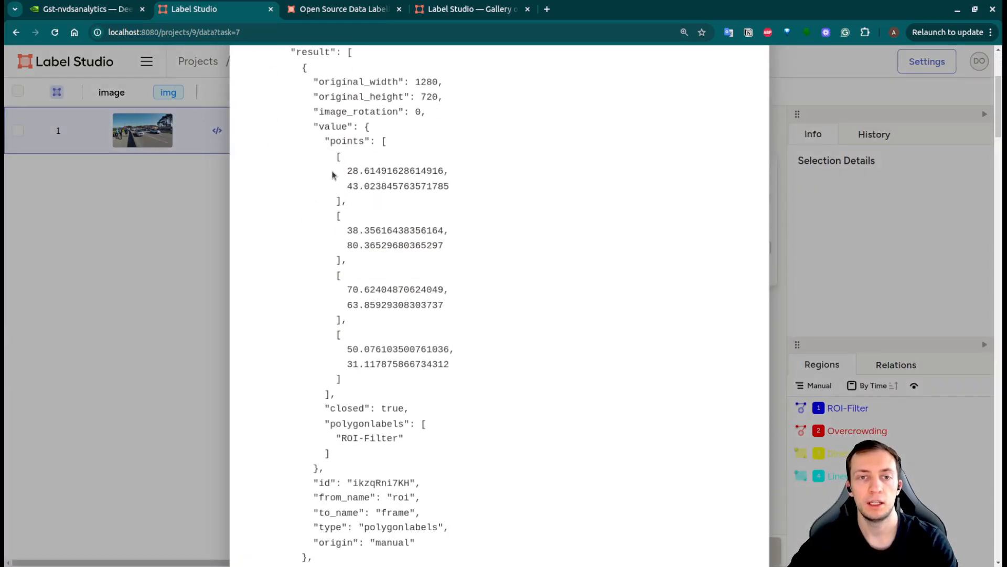
{"action": "left_click_drag", "start_coordinate": [309, 89], "coordinate": [450, 446]}
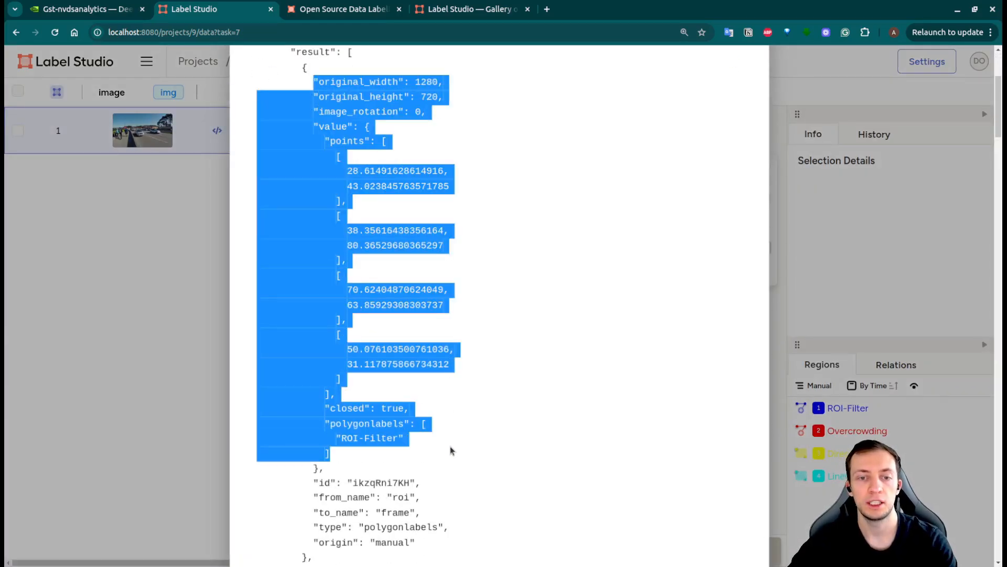
{"action": "left_click", "coordinate": [450, 446]}
{"action": "scroll", "coordinate": [403, 395], "scroll_direction": "down", "scroll_amount": 4}
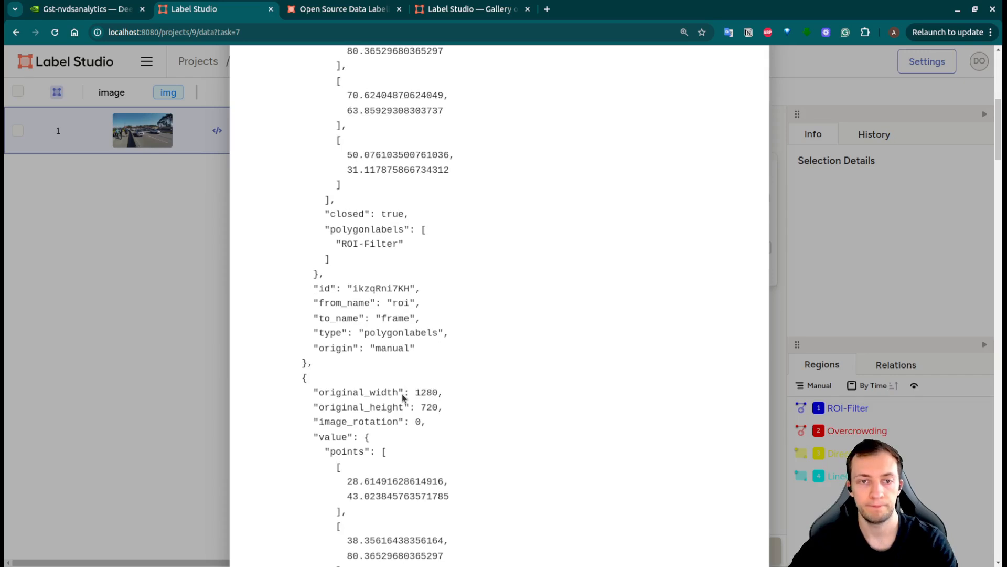
Step: Examine the ROI-Filter label and region id in the first result entry, and continue to the roi_inverse choices entry
{"action": "scroll", "coordinate": [402, 393], "scroll_direction": "up", "scroll_amount": 5}
{"action": "scroll", "coordinate": [379, 296], "scroll_direction": "down", "scroll_amount": 1}
{"action": "scroll", "coordinate": [340, 351], "scroll_direction": "down", "scroll_amount": 2}
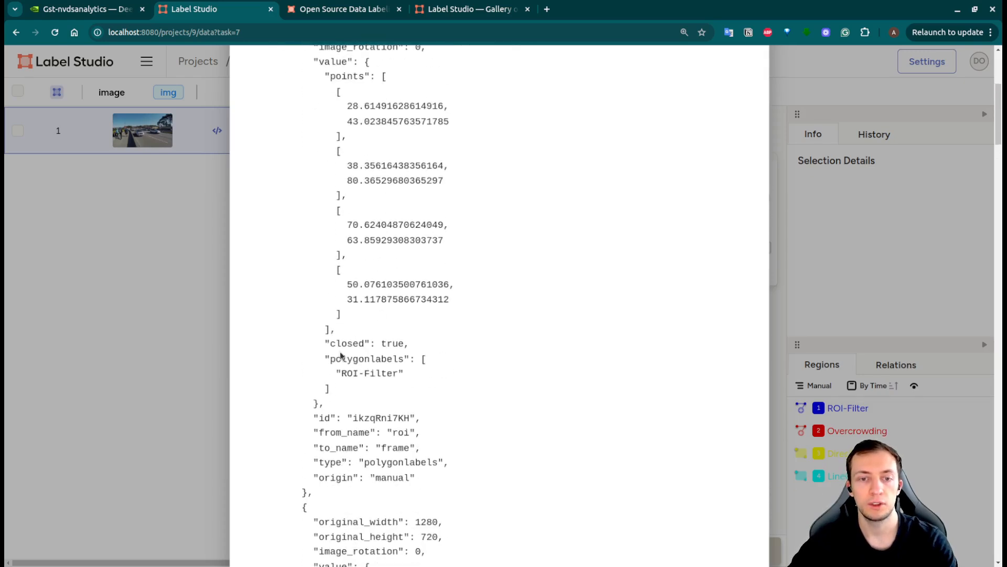
{"action": "left_click_drag", "start_coordinate": [339, 372], "coordinate": [409, 376]}
{"action": "left_click_drag", "start_coordinate": [344, 417], "coordinate": [432, 420]}
{"action": "scroll", "coordinate": [433, 420], "scroll_direction": "down", "scroll_amount": 3}
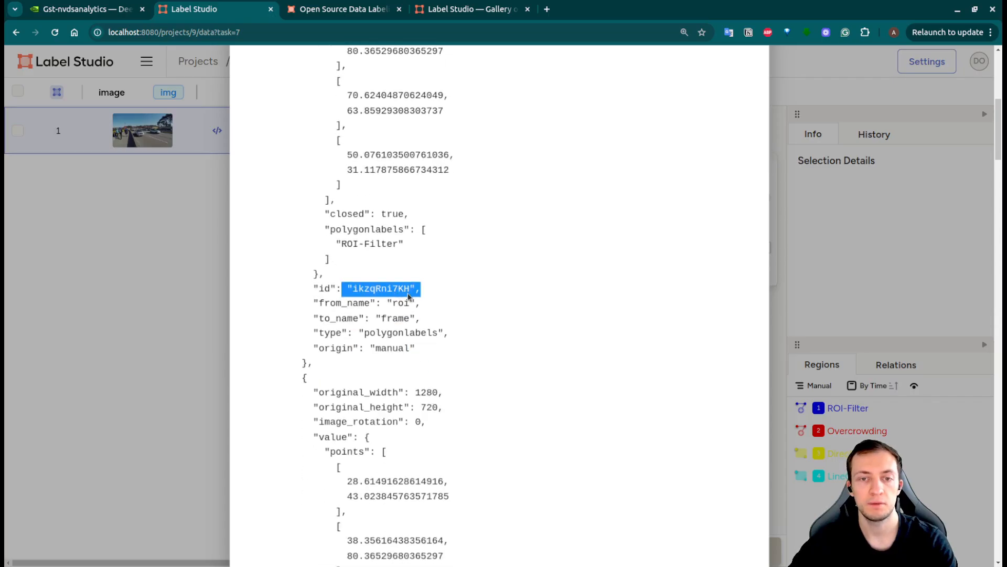
{"action": "scroll", "coordinate": [404, 299], "scroll_direction": "down", "scroll_amount": 9}
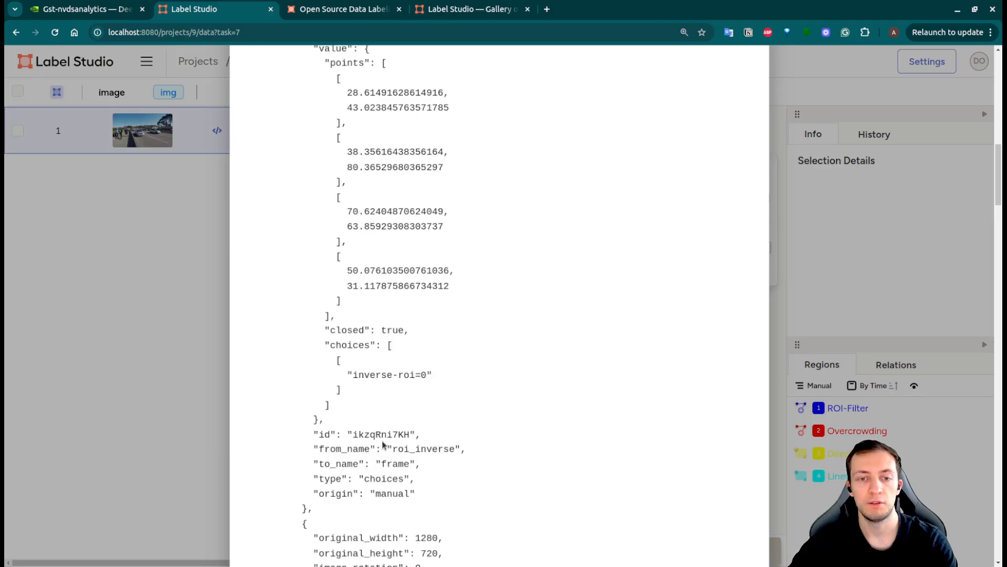
Step: Examine the region id and the inverse-roi=0 choice of the roi_inverse entry in the task 7 source
{"action": "left_click_drag", "start_coordinate": [349, 439], "coordinate": [418, 438]}
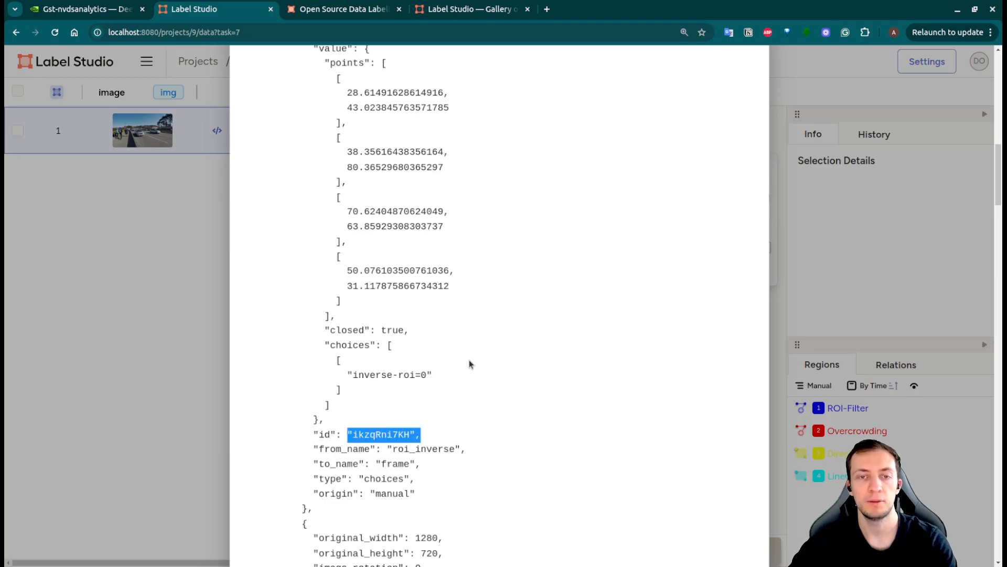
{"action": "scroll", "coordinate": [469, 364], "scroll_direction": "up", "scroll_amount": 3}
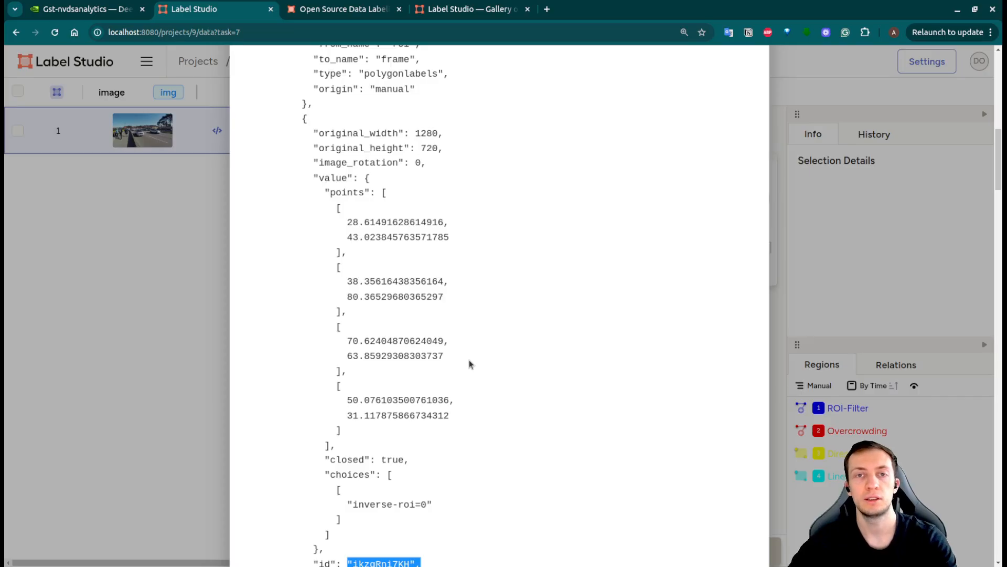
{"action": "scroll", "coordinate": [469, 360], "scroll_direction": "down", "scroll_amount": 2}
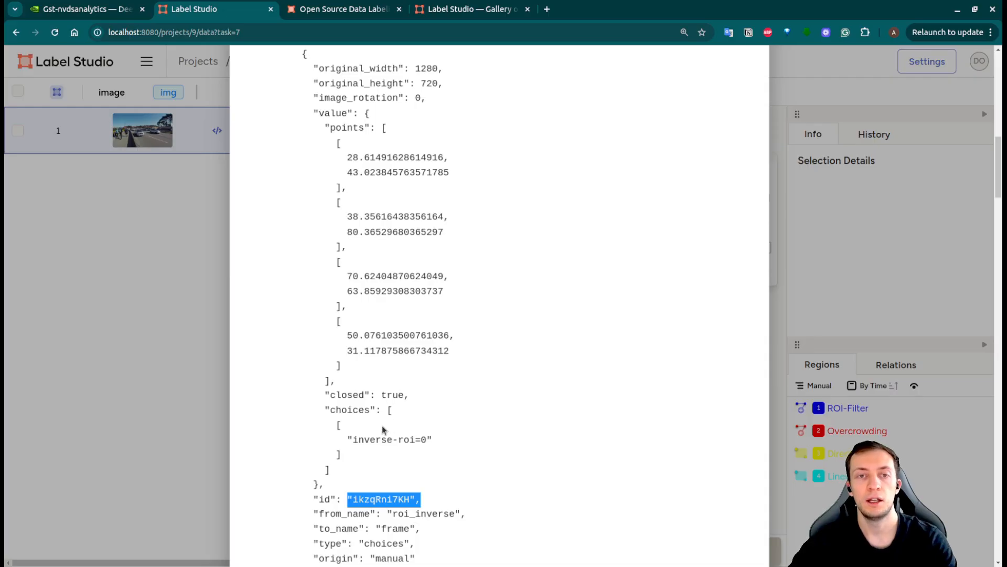
{"action": "scroll", "coordinate": [382, 426], "scroll_direction": "up", "scroll_amount": 15}
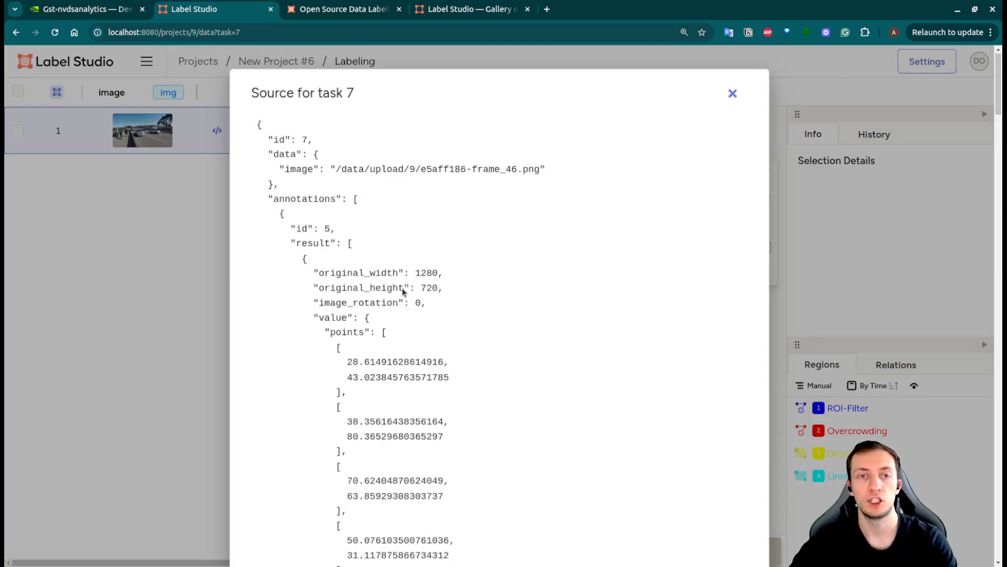
Step: Highlight the beginning of the task 7 source JSON, clear the selection, and close the source view
{"action": "left_click_drag", "start_coordinate": [258, 127], "coordinate": [389, 292]}
{"action": "left_click", "coordinate": [389, 291]}
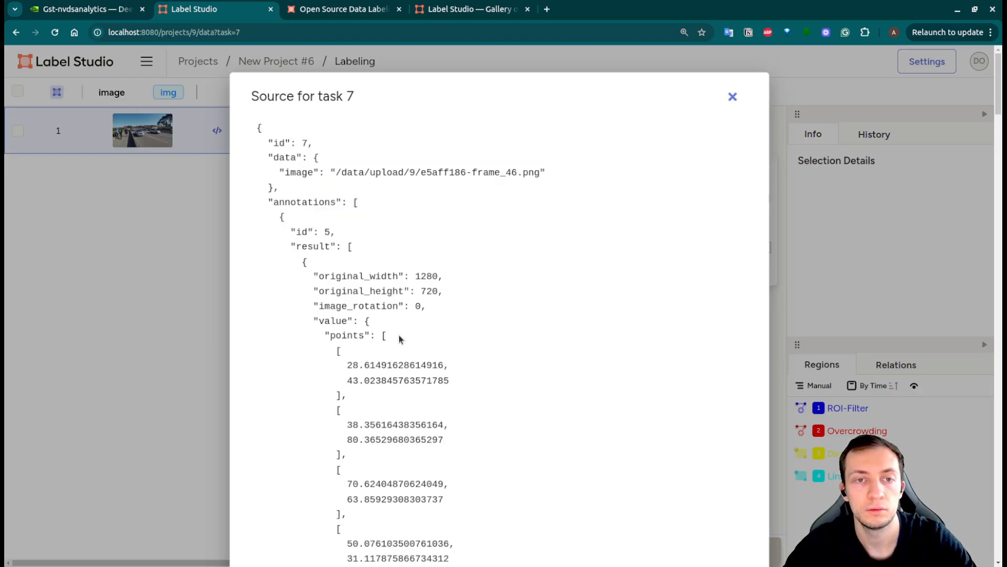
{"action": "left_click", "coordinate": [217, 318]}
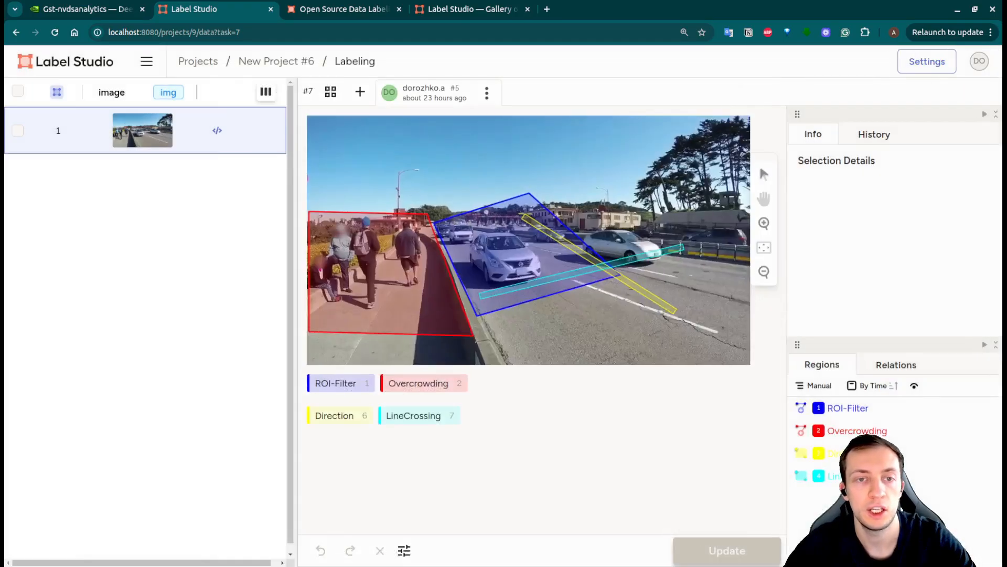
Step: Switch to Visual Studio Code and look through the convert.py script and the task JSON stored in labelstudio.json
{"action": "left_click", "coordinate": [5, 167]}
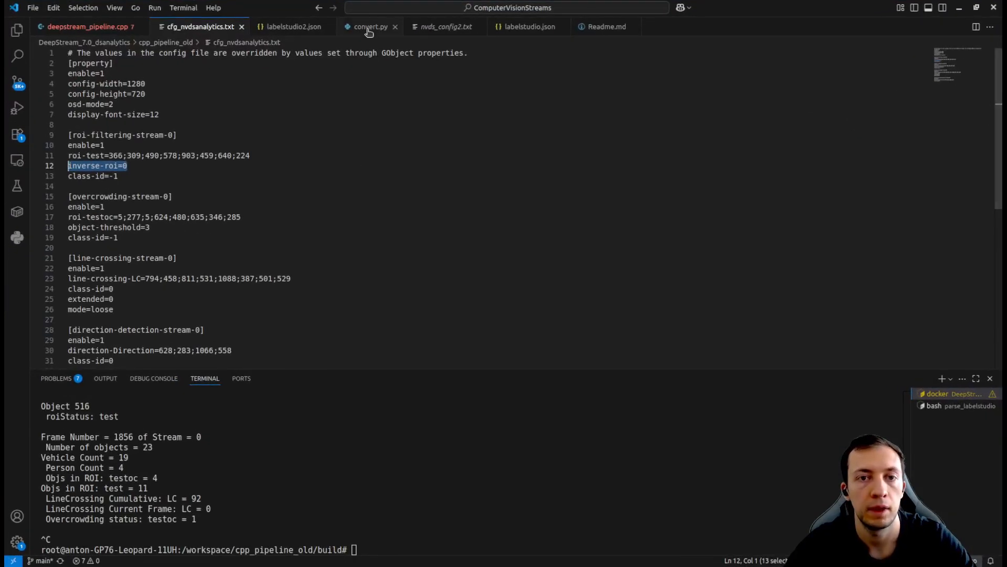
{"action": "left_click", "coordinate": [369, 27]}
{"action": "scroll", "coordinate": [292, 242], "scroll_direction": "up", "scroll_amount": 5}
{"action": "scroll", "coordinate": [292, 241], "scroll_direction": "up", "scroll_amount": 10}
{"action": "scroll", "coordinate": [292, 242], "scroll_direction": "down", "scroll_amount": 8}
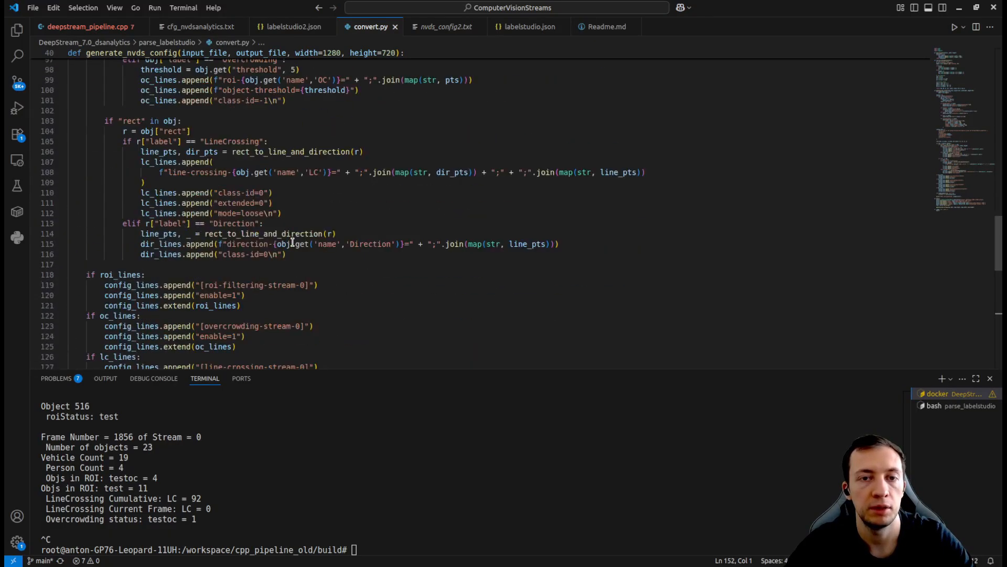
{"action": "scroll", "coordinate": [292, 241], "scroll_direction": "down", "scroll_amount": 10}
{"action": "left_click", "coordinate": [525, 27]}
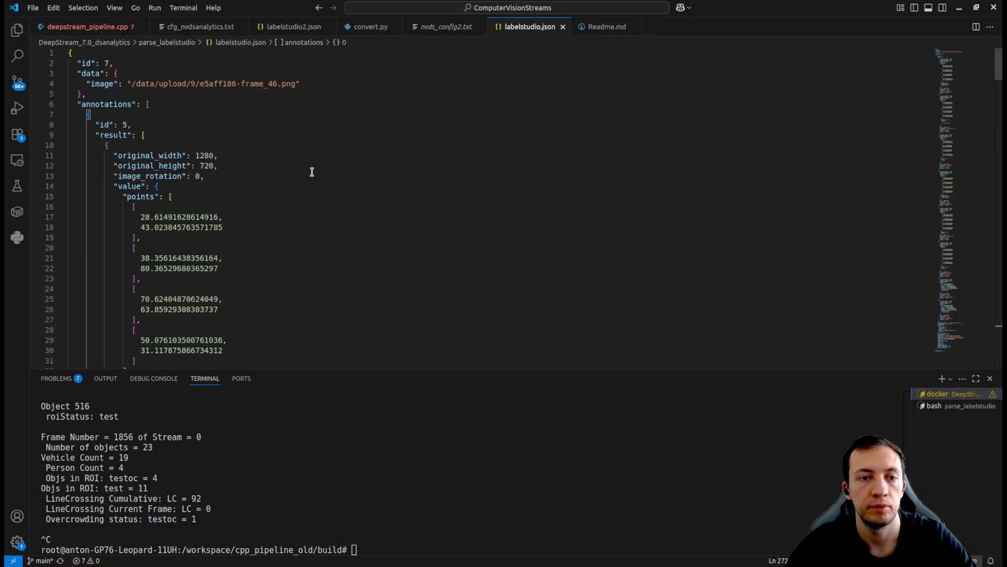
{"action": "left_click", "coordinate": [211, 145]}
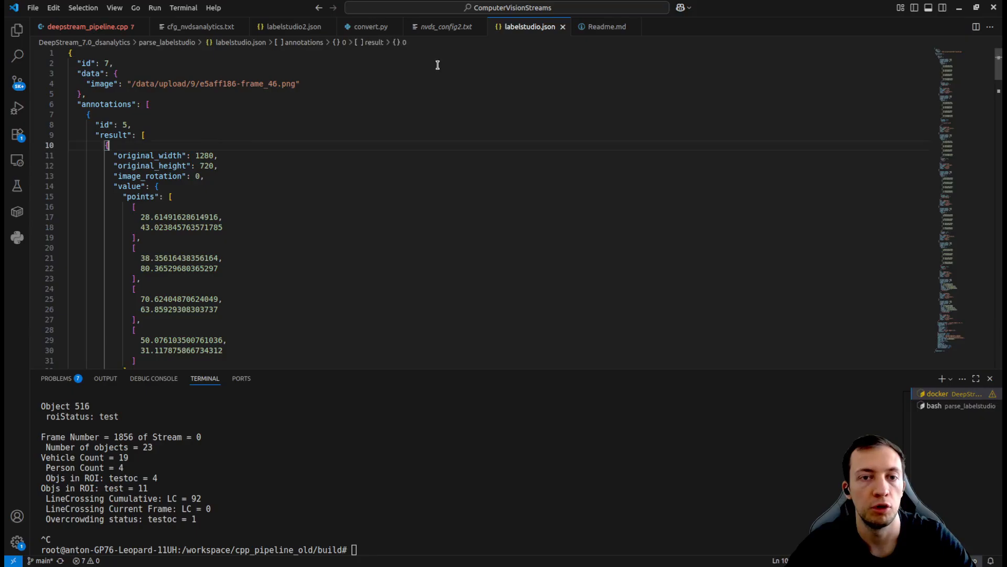
Step: Run convert.py with python3 in the bash terminal on labelstudio.json with nvds_config.txt as the output file
{"action": "left_click", "coordinate": [367, 27]}
{"action": "left_click", "coordinate": [955, 406]}
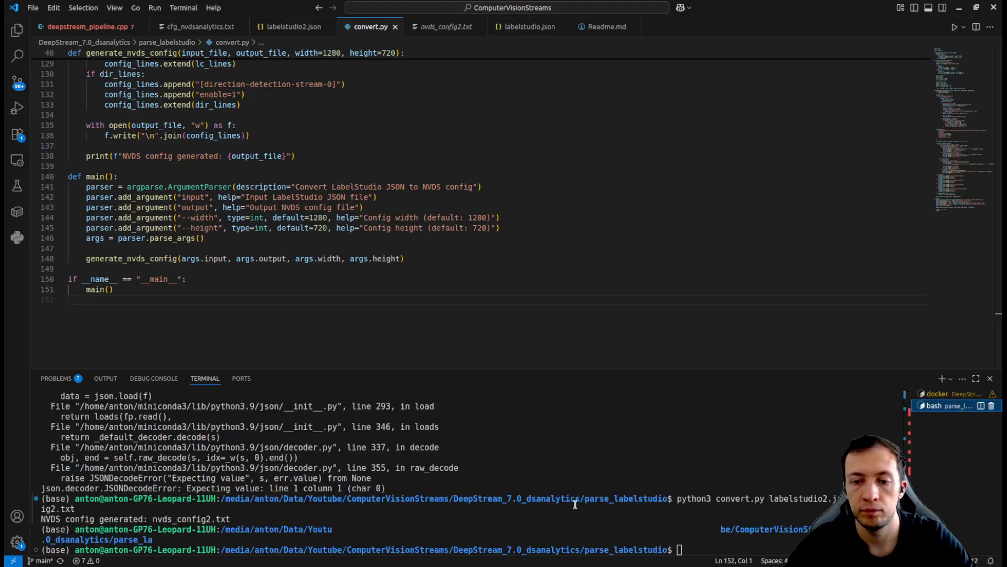
{"action": "key", "text": "Up"}
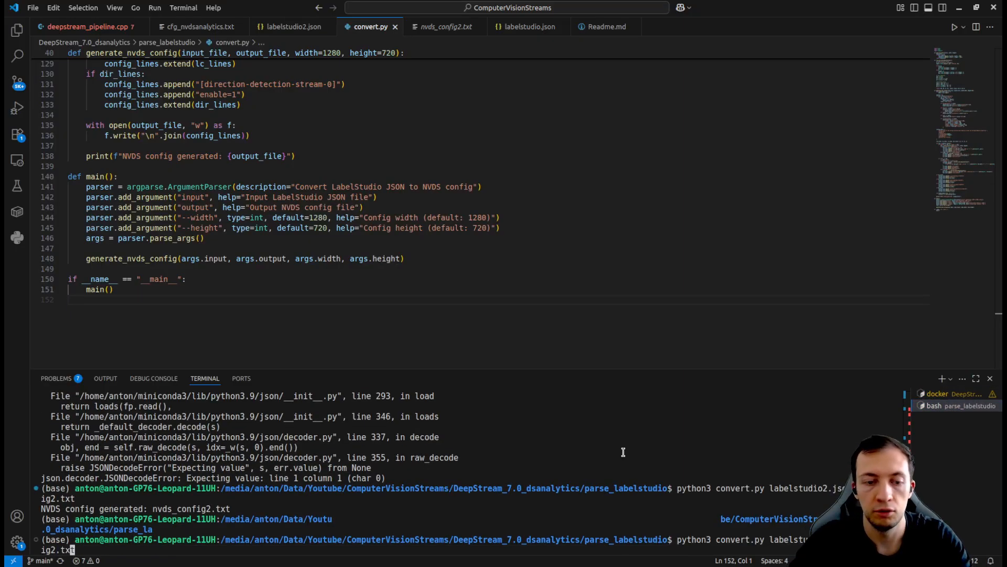
{"action": "key", "text": "BackSpace"}
{"action": "key", "text": "Right"}
{"action": "key", "text": "BackSpace"}
{"action": "key", "text": "Return"}
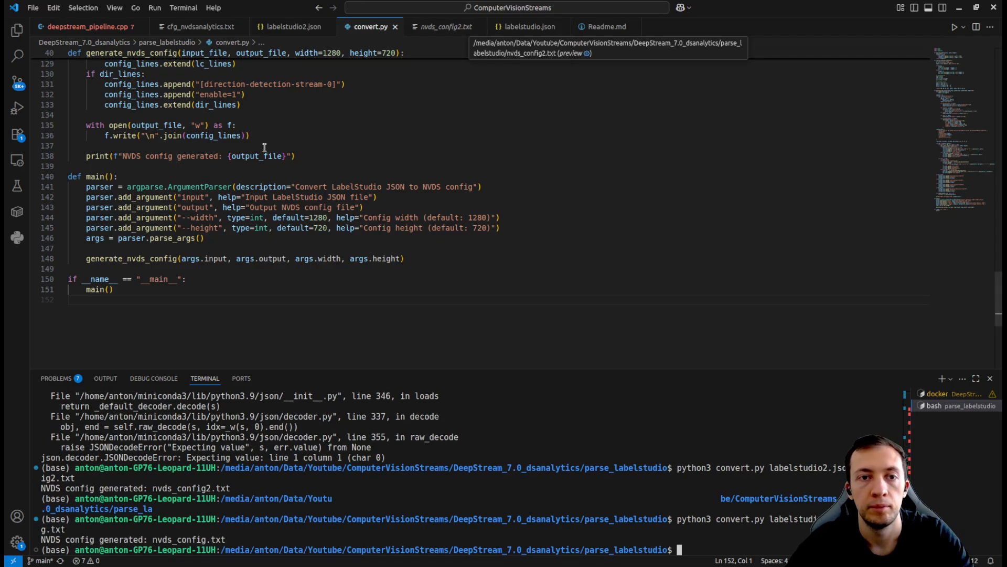
Step: Open nvds_config.txt from the parse_labelstudio folder, select its whole content, and view the analytics sections in cfg_nvdsanalytics.txt
{"action": "left_click", "coordinate": [16, 30]}
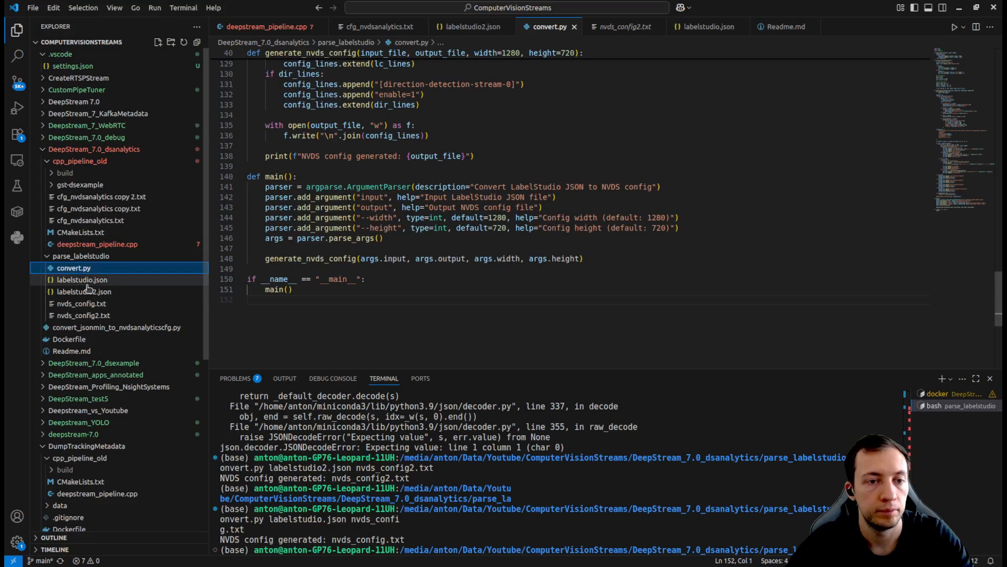
{"action": "left_click", "coordinate": [82, 303]}
{"action": "key", "text": "ctrl+a"}
{"action": "left_click", "coordinate": [366, 23]}
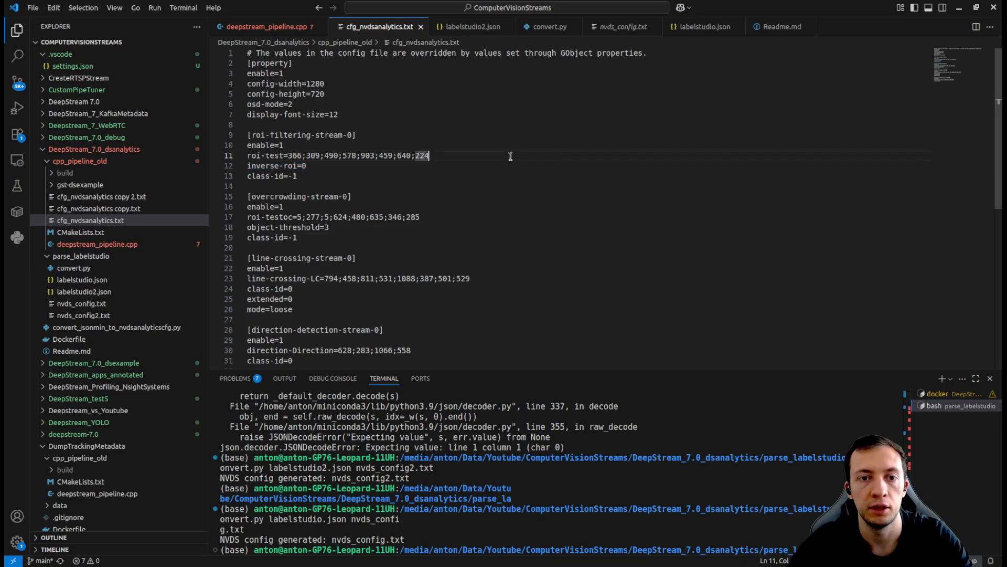
{"action": "scroll", "coordinate": [513, 158], "scroll_direction": "down", "scroll_amount": 2}
Step: Highlight the nvdsanalytics config-file path in deepstream_pipeline.cpp, and run ./OldDeepstream in the docker terminal to view its video output
{"action": "left_click", "coordinate": [266, 26]}
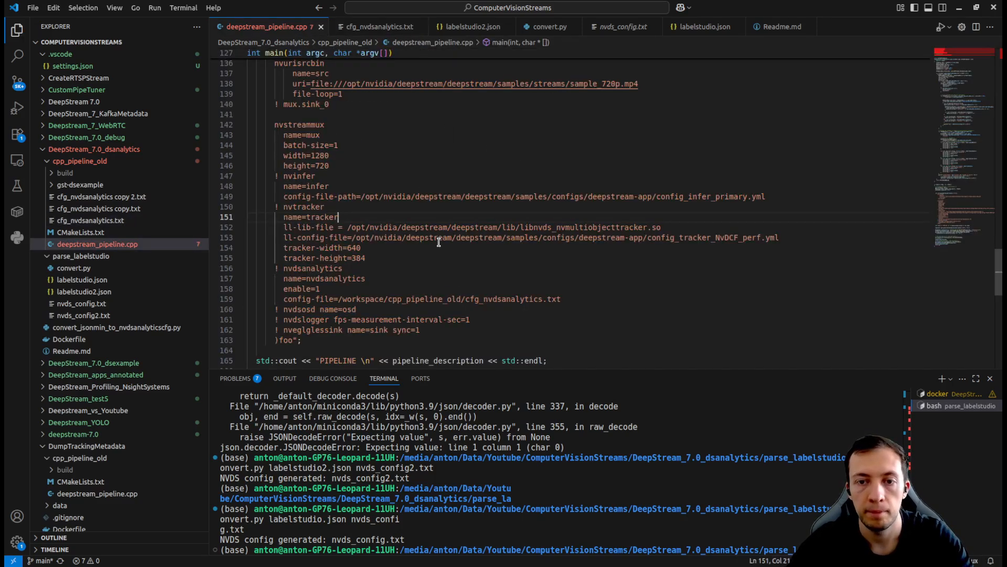
{"action": "left_click_drag", "start_coordinate": [338, 298], "coordinate": [561, 298]}
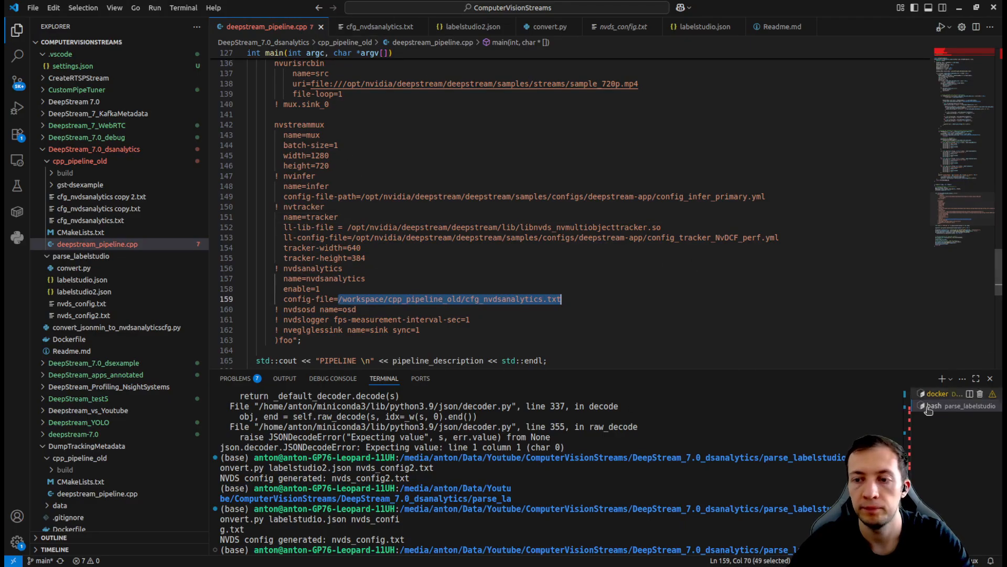
{"action": "left_click", "coordinate": [938, 394]}
{"action": "key", "text": "Up"}
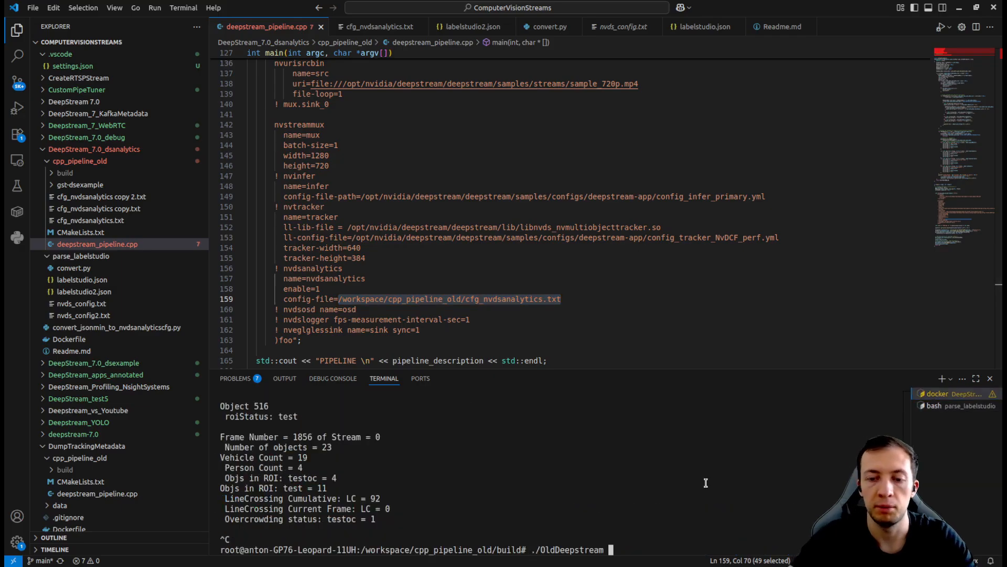
{"action": "key", "text": "Return"}
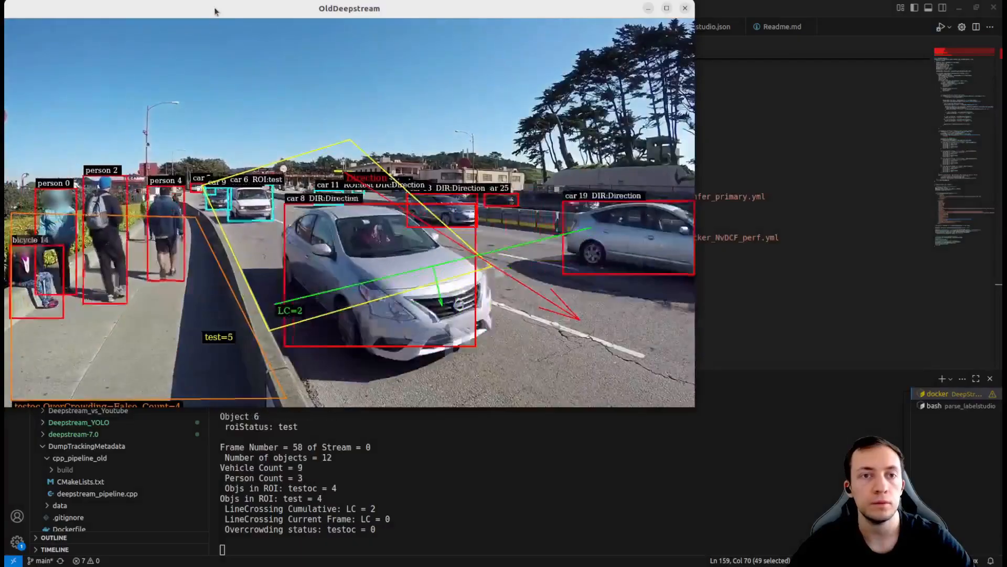
{"action": "left_click_drag", "start_coordinate": [215, 9], "coordinate": [268, 9]}
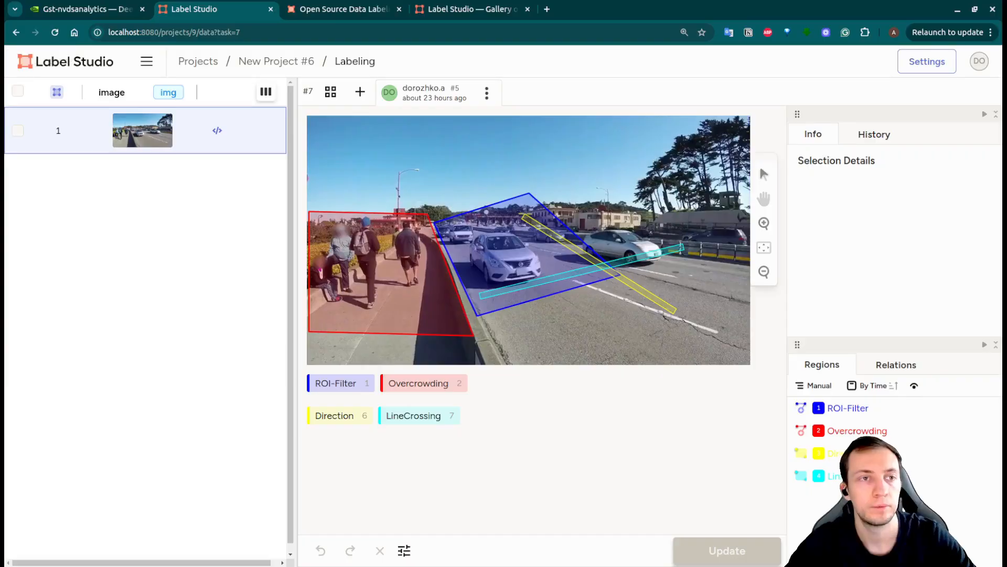
Step: In Label Studio, move the Overcrowding zone slightly down, and shift and rotate the Direction rectangle to a flatter angle
{"action": "left_click", "coordinate": [405, 297]}
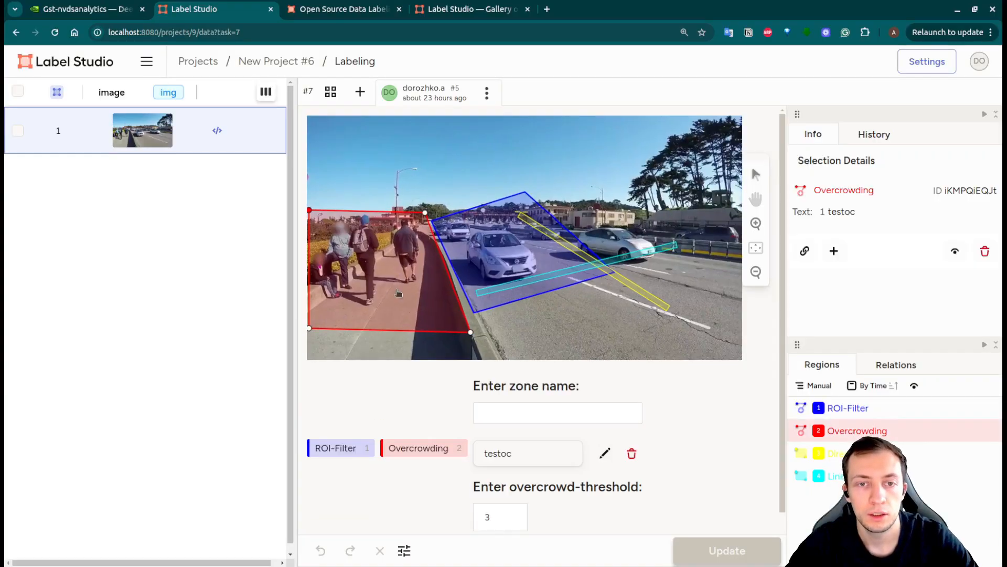
{"action": "left_click_drag", "start_coordinate": [395, 286], "coordinate": [394, 278]}
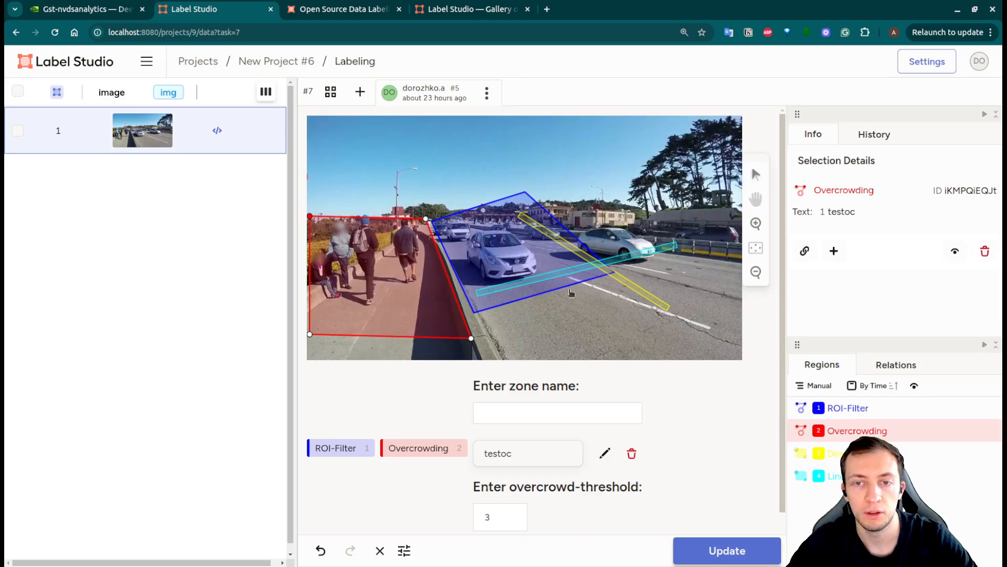
{"action": "left_click", "coordinate": [635, 287]}
{"action": "left_click_drag", "start_coordinate": [631, 285], "coordinate": [618, 255]}
Step: Reposition the LineCrossing rectangle, rotate it to about 158 degrees, and update the annotation
{"action": "left_click", "coordinate": [636, 260]}
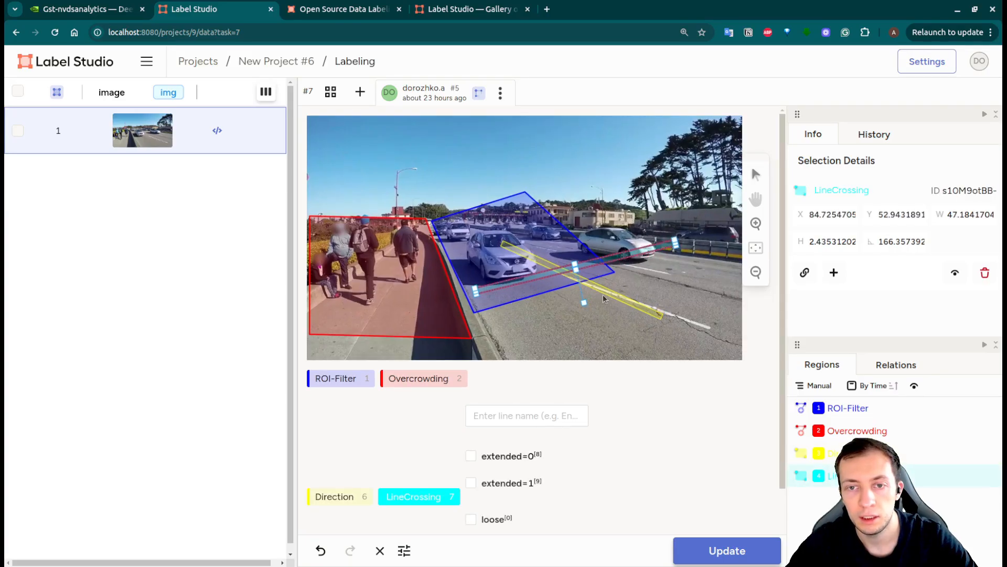
{"action": "mouse_move", "coordinate": [584, 303]}
{"action": "left_mouse_down"}
{"action": "mouse_move", "coordinate": [593, 308]}
{"action": "mouse_move", "coordinate": [590, 299]}
{"action": "left_mouse_up"}
{"action": "left_click_drag", "start_coordinate": [627, 246], "coordinate": [623, 255]}
{"action": "left_click_drag", "start_coordinate": [589, 307], "coordinate": [587, 309]}
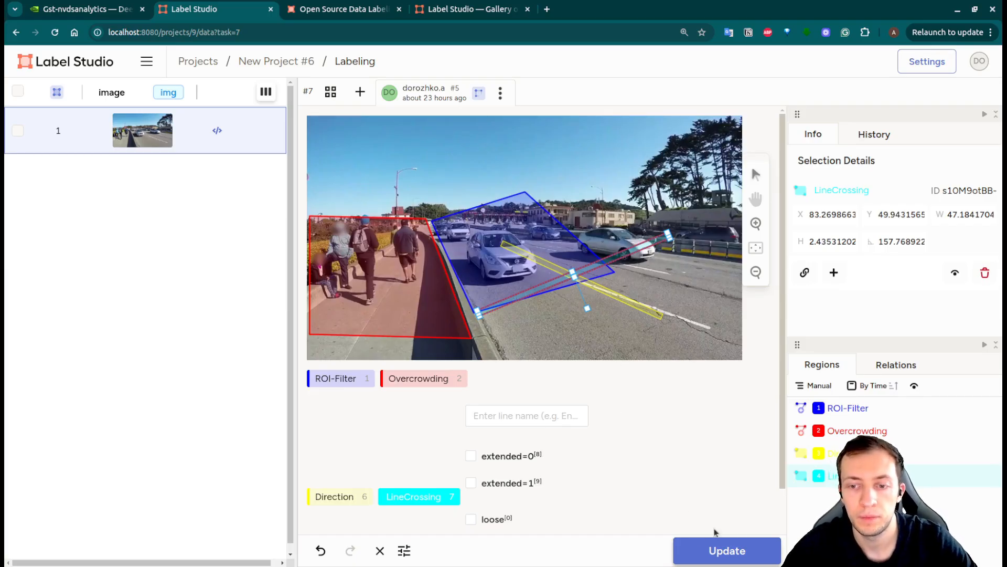
{"action": "left_click", "coordinate": [735, 551]}
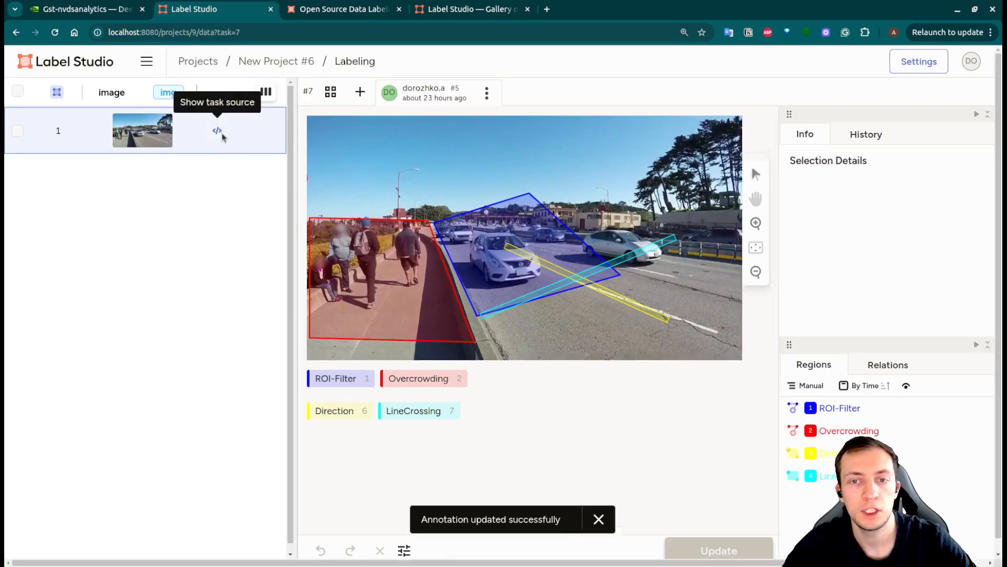
Step: Open the source of task 7, copy its entire JSON, and close the source view
{"action": "left_click", "coordinate": [220, 134]}
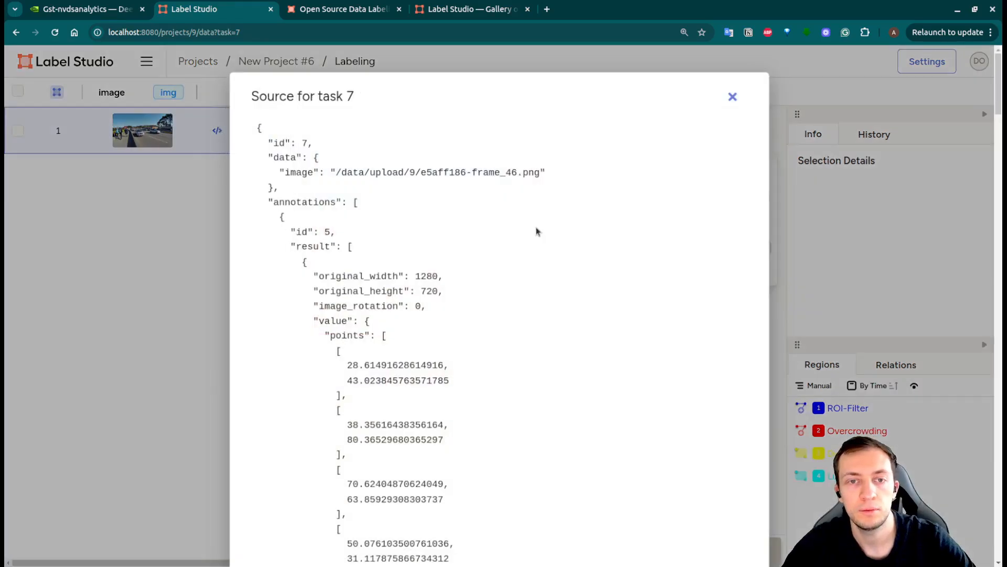
{"action": "mouse_move", "coordinate": [256, 133]}
{"action": "left_mouse_down"}
{"action": "mouse_move", "coordinate": [484, 313]}
{"action": "mouse_move", "coordinate": [462, 344]}
{"action": "mouse_move", "coordinate": [399, 520]}
{"action": "left_mouse_up"}
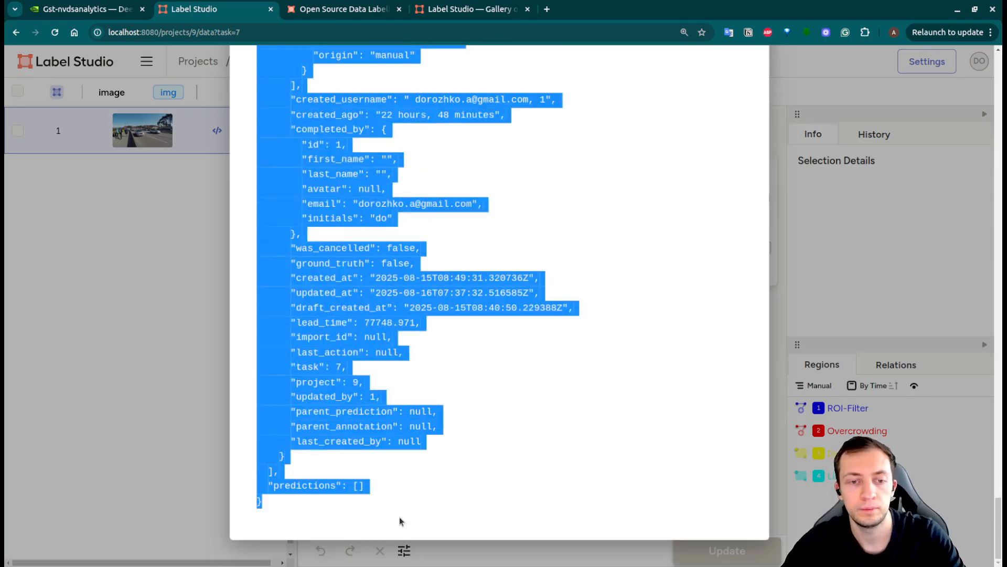
{"action": "left_click", "coordinate": [761, 91]}
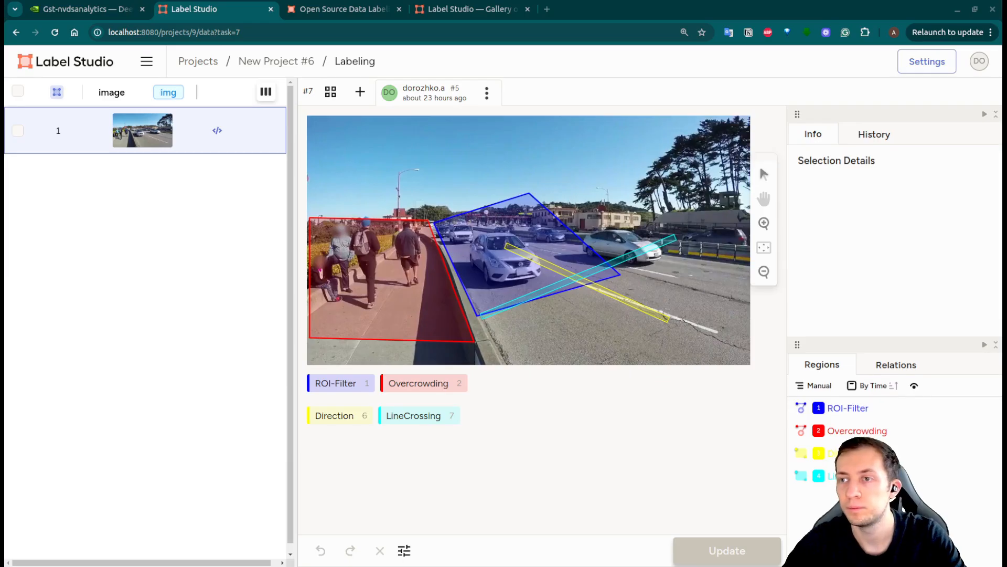
Step: Switch to Visual Studio Code and replace the entire content of labelstudio2.json with the copied task JSON
{"action": "key", "text": "alt+Tab"}
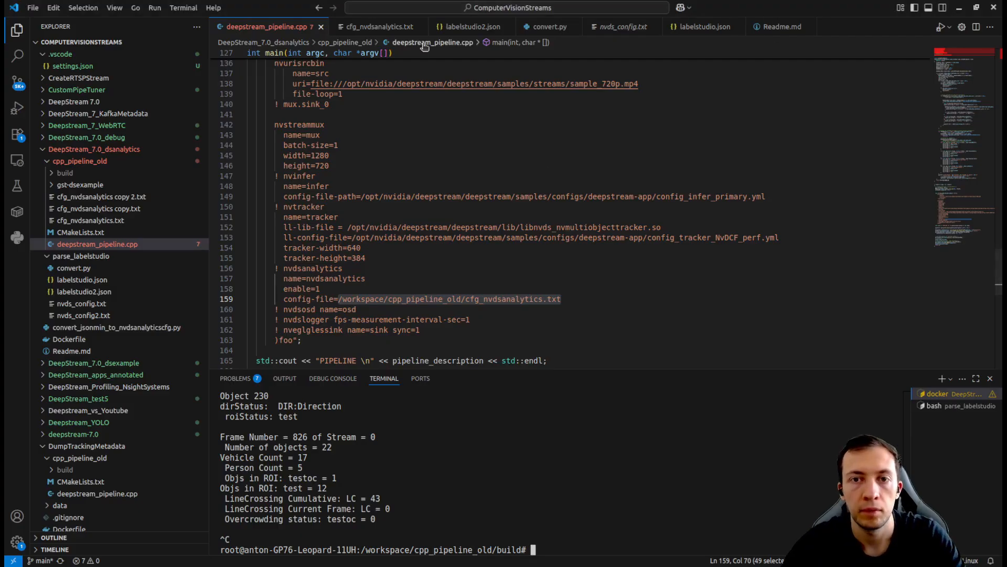
{"action": "left_click", "coordinate": [471, 26]}
{"action": "key", "text": "ctrl+a"}
{"action": "key", "text": "ctrl+v"}
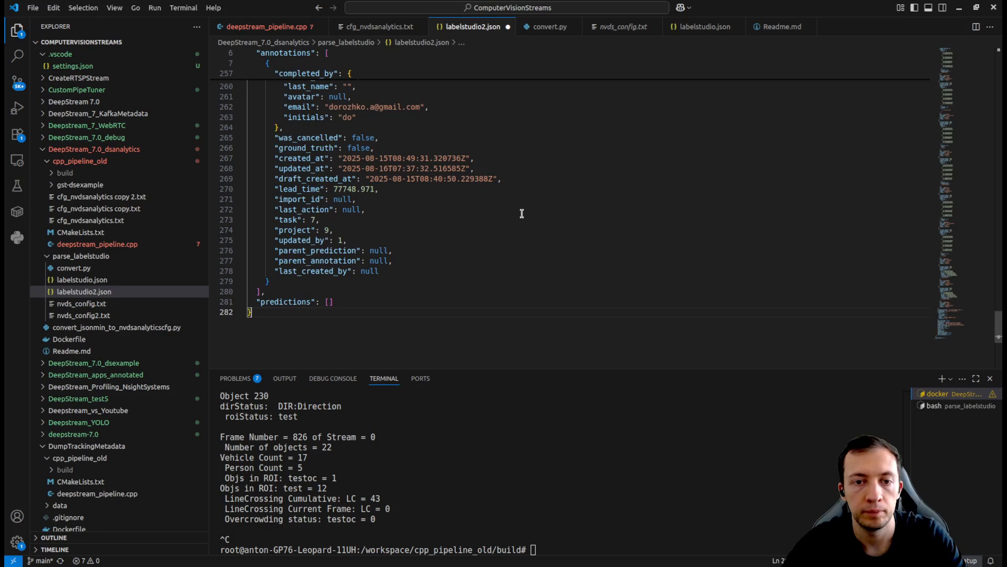
Step: Run convert.py with python3 in the bash terminal on labelstudio2.json with nvds_config3.txt as the output file
{"action": "left_click", "coordinate": [952, 406]}
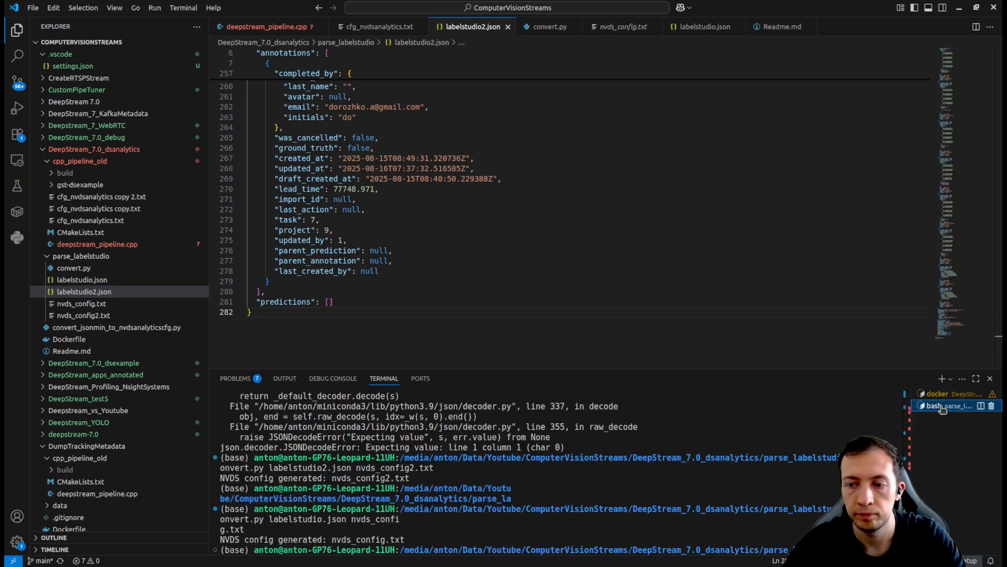
{"action": "key", "text": "Up"}
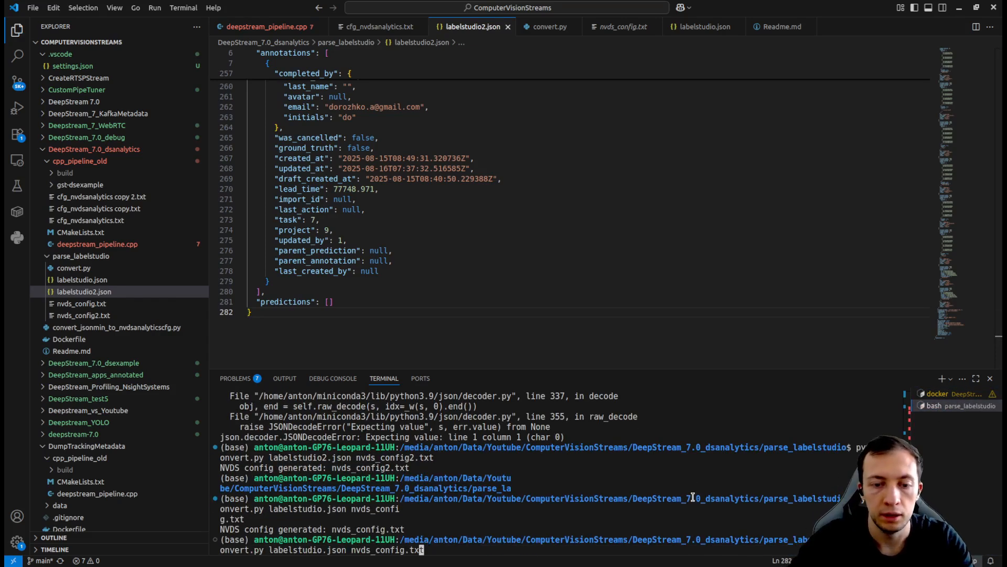
{"action": "type", "text": "2"}
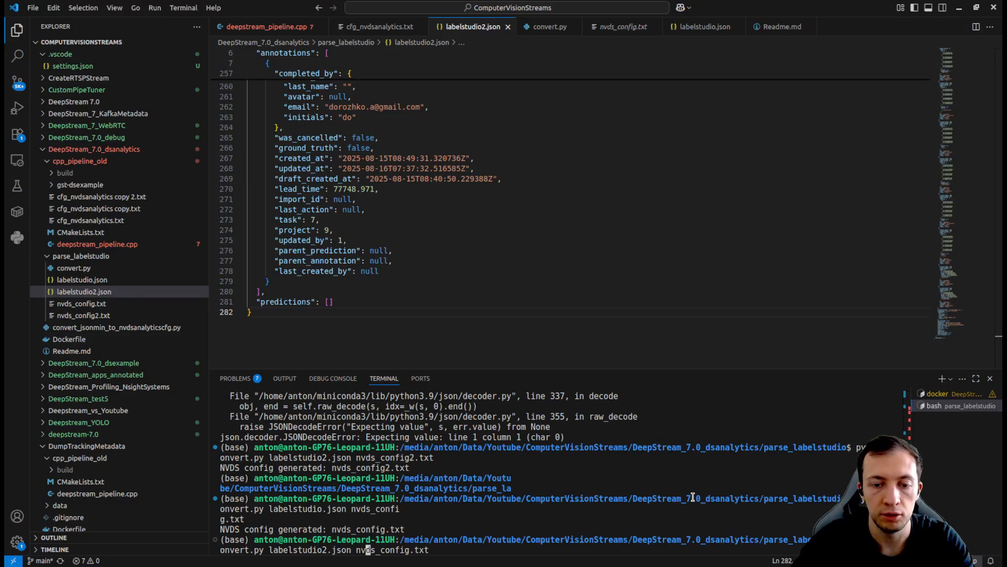
{"action": "key", "text": "Return"}
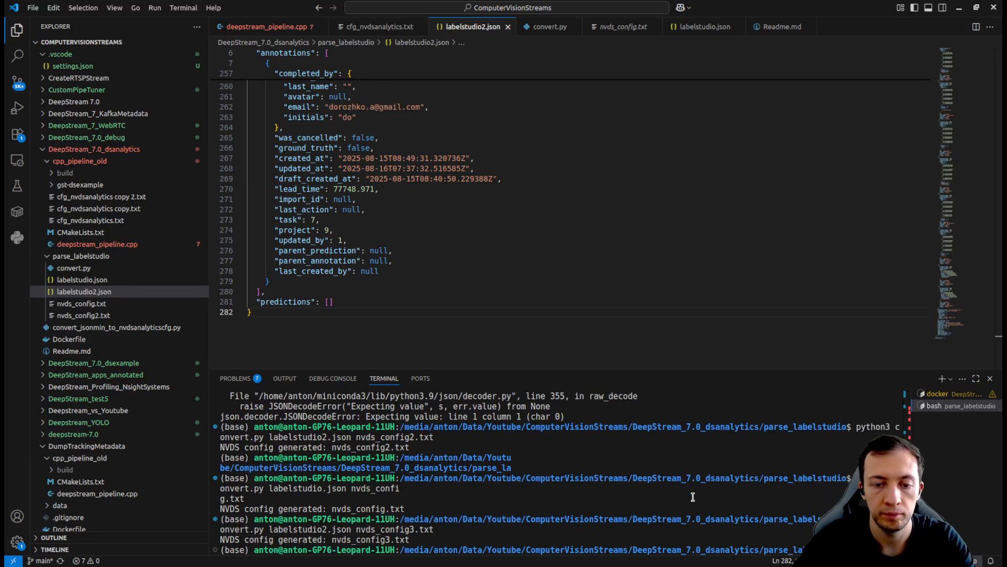
Step: Open nvds_config3.txt from the refreshed parse_labelstudio folder and replace the whole content of cfg_nvdsanalytics.txt with its text
{"action": "left_click", "coordinate": [184, 43]}
{"action": "left_click", "coordinate": [83, 327]}
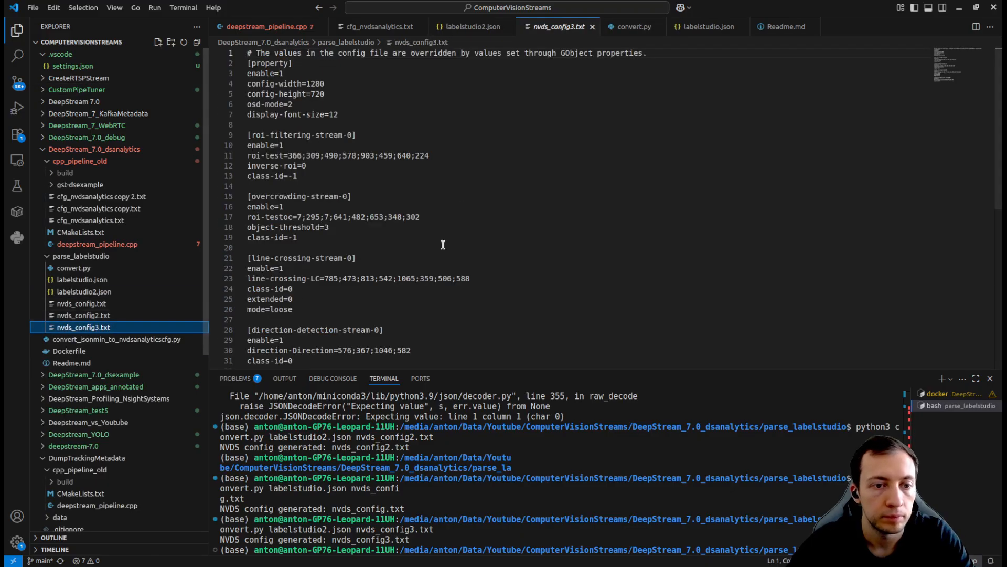
{"action": "key", "text": "ctrl+a"}
{"action": "key", "text": "ctrl+c"}
{"action": "left_click", "coordinate": [353, 27]}
{"action": "key", "text": "ctrl+a"}
{"action": "key", "text": "ctrl+v"}
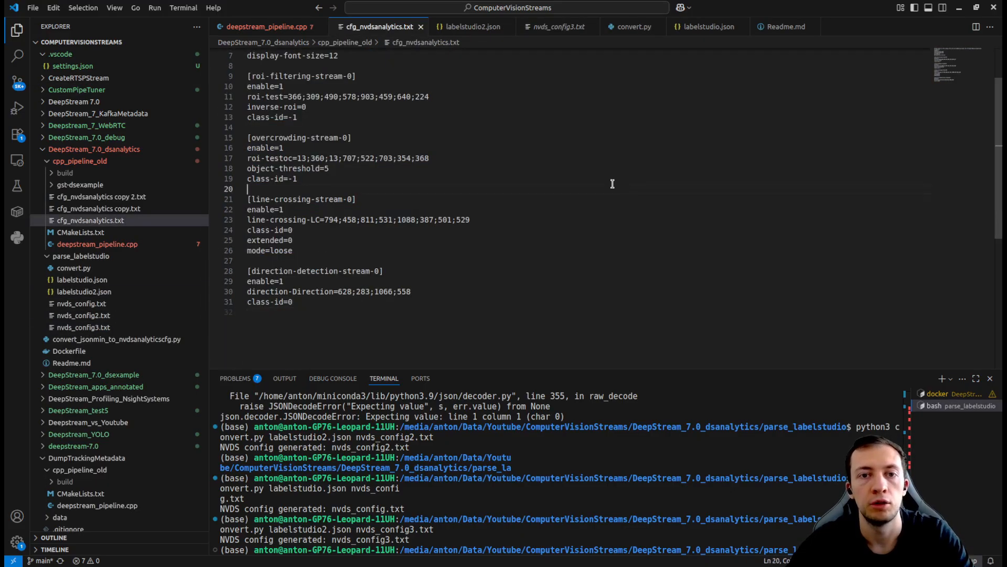
Step: Rerun ./OldDeepstream in the docker terminal with the new analytics configuration and move its video window away from the screen corner
{"action": "left_click", "coordinate": [939, 394]}
{"action": "key", "text": "Up"}
{"action": "key", "text": "Return"}
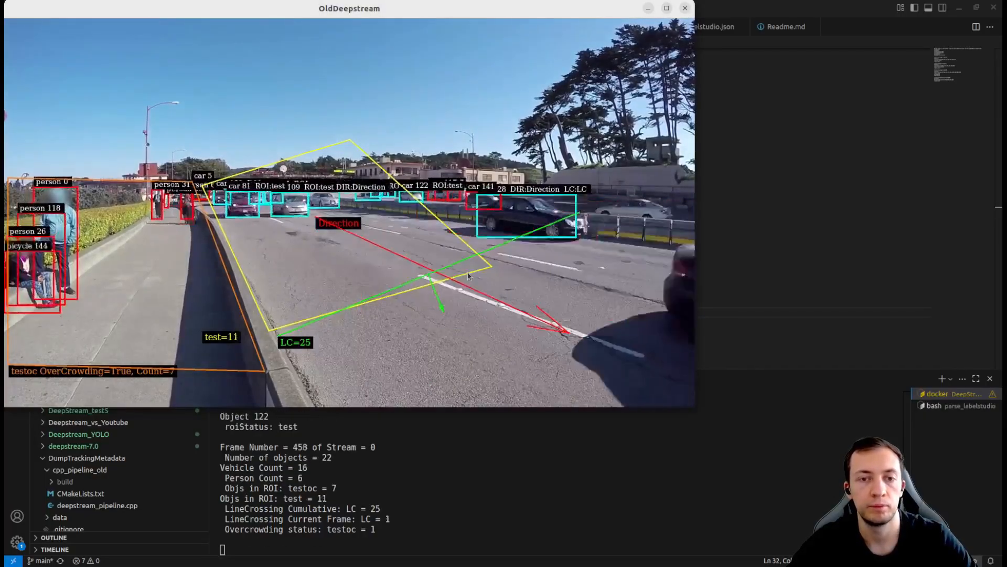
{"action": "left_click_drag", "start_coordinate": [461, 3], "coordinate": [546, 22]}
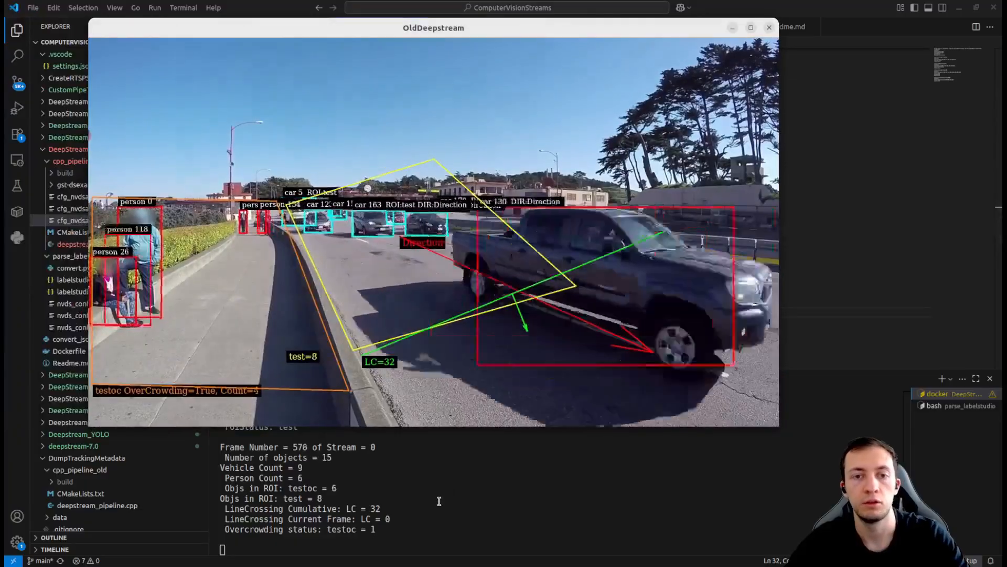